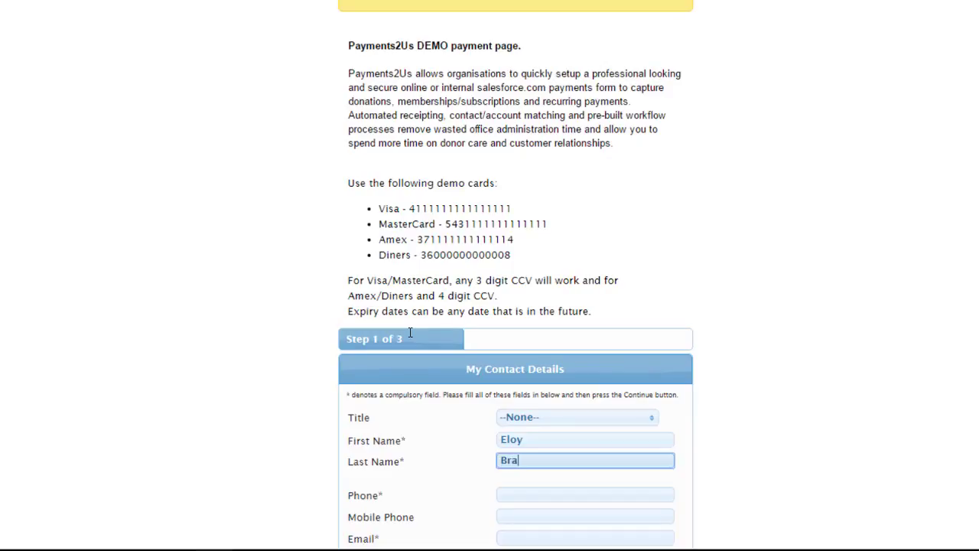
Enter the donor's phone number and e-mail address.
{"action": "key", "text": "Tab"}
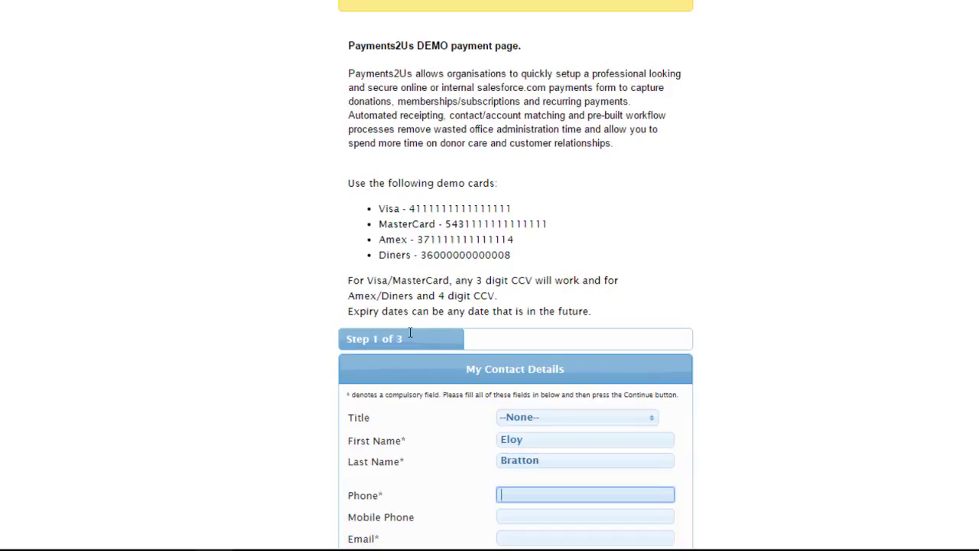
{"action": "scroll", "coordinate": [527, 444], "scroll_direction": "down", "scroll_amount": 5}
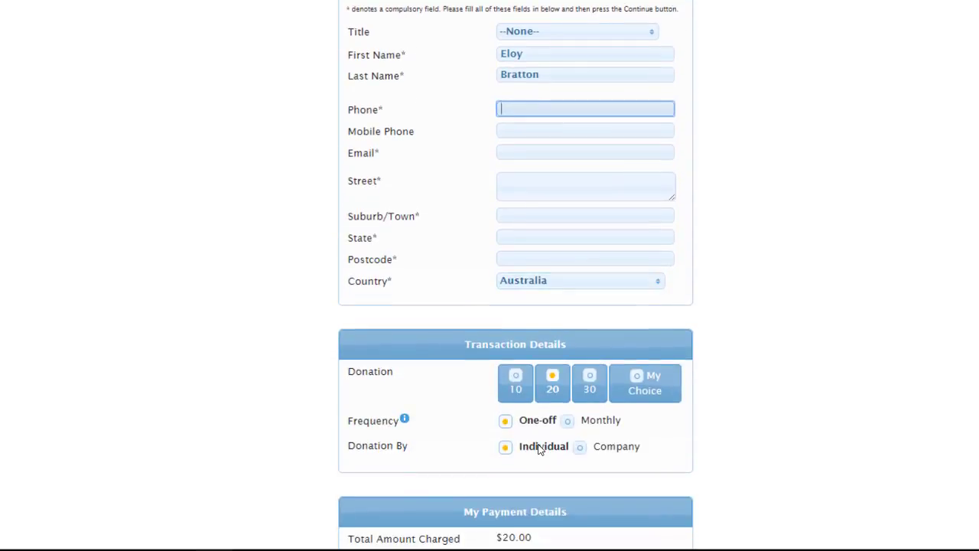
{"action": "key", "text": "Tab"}
{"action": "key", "text": "Tab"}
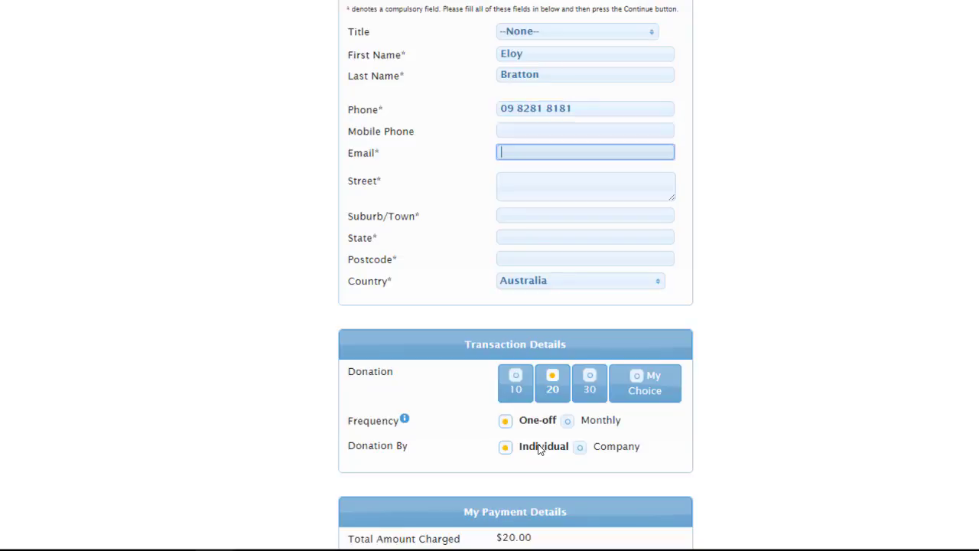
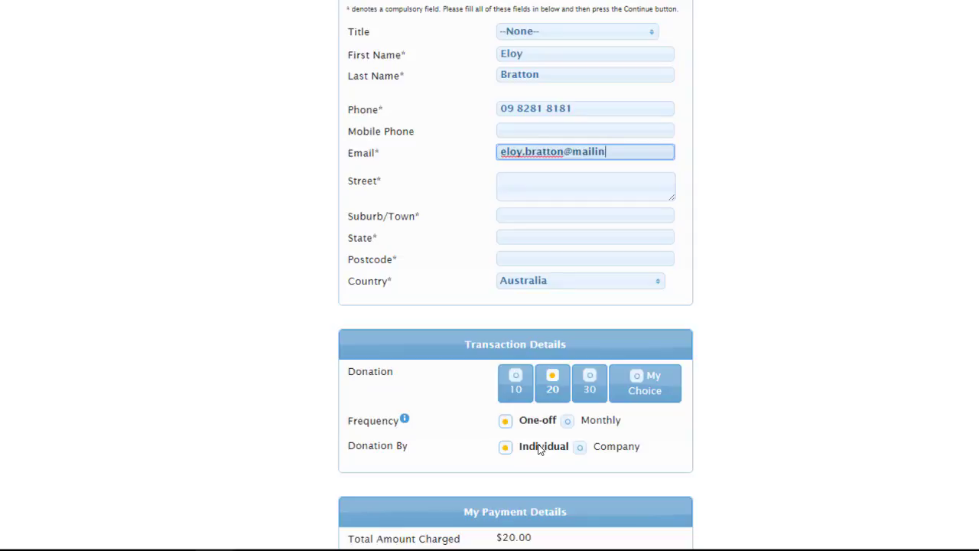
Fill the street address from the autocomplete suggestion to populate suburb, state and postcode.
{"action": "key", "text": "Tab"}
{"action": "type", "text": "19 "}
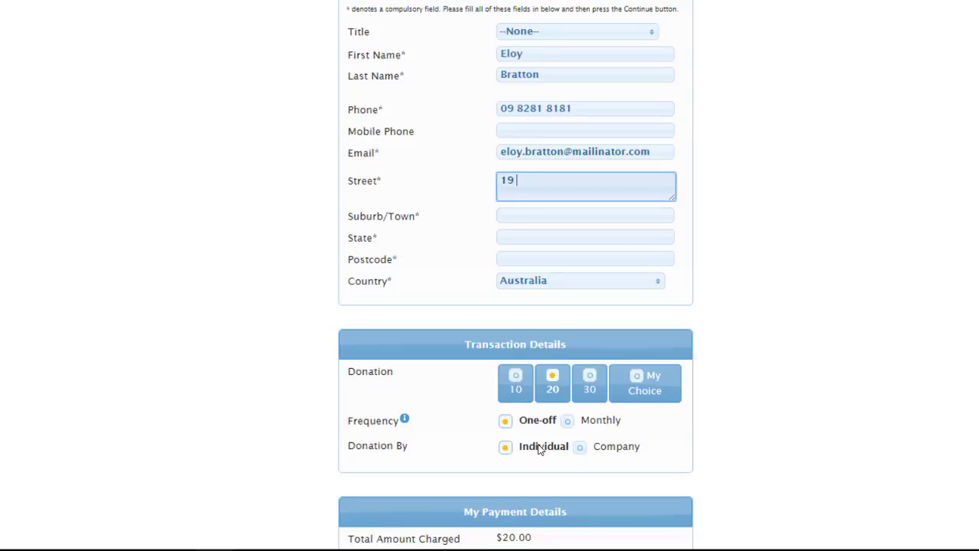
{"action": "type", "text": "k"}
{"action": "key", "text": "Down"}
{"action": "key", "text": "Return"}
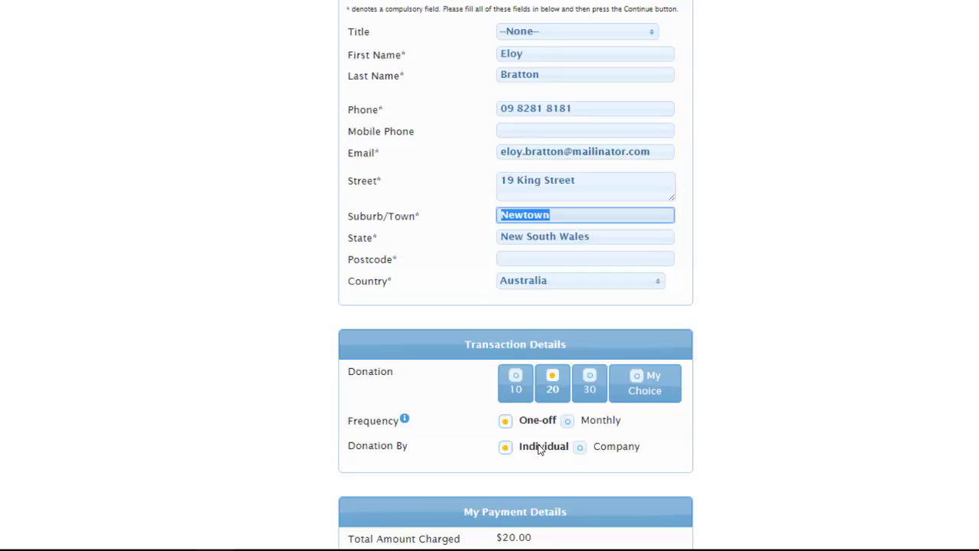
{"action": "scroll", "coordinate": [558, 413], "scroll_direction": "down", "scroll_amount": 1}
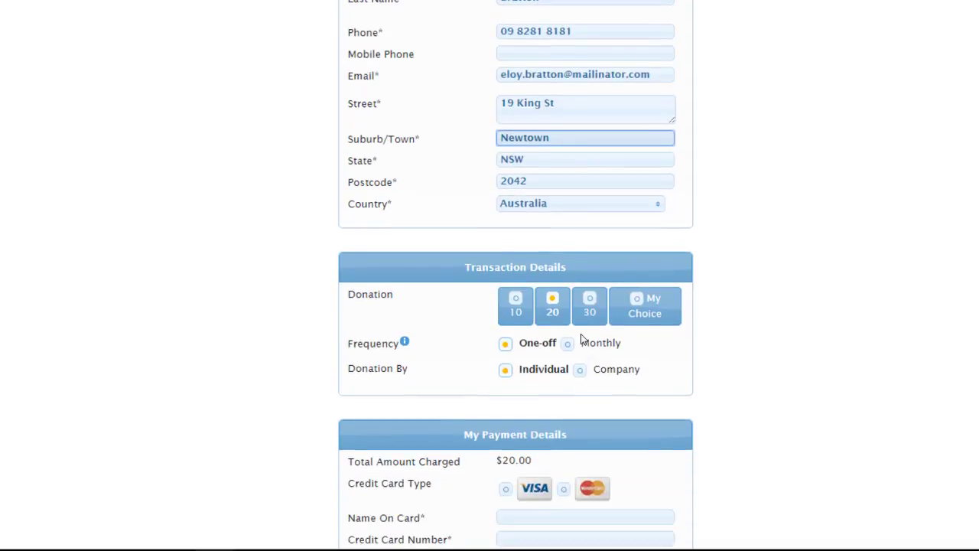
Choose a custom $15 donation amount and make it recur Monthly.
{"action": "left_click", "coordinate": [614, 313]}
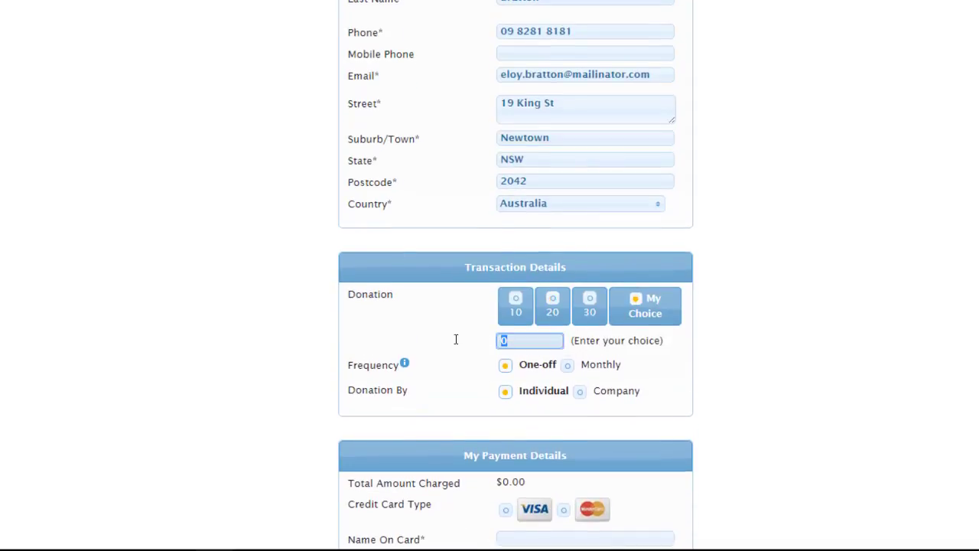
{"action": "type", "text": "15"}
{"action": "key", "text": "Tab"}
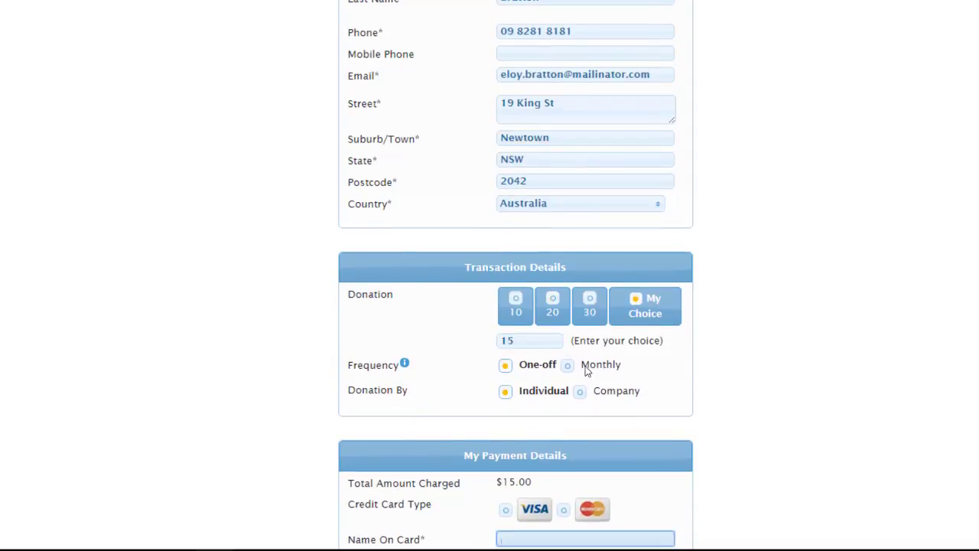
{"action": "left_click", "coordinate": [573, 370]}
Enter the cardholder's name, the test Visa card number and the card security code.
{"action": "scroll", "coordinate": [535, 386], "scroll_direction": "down", "scroll_amount": 2}
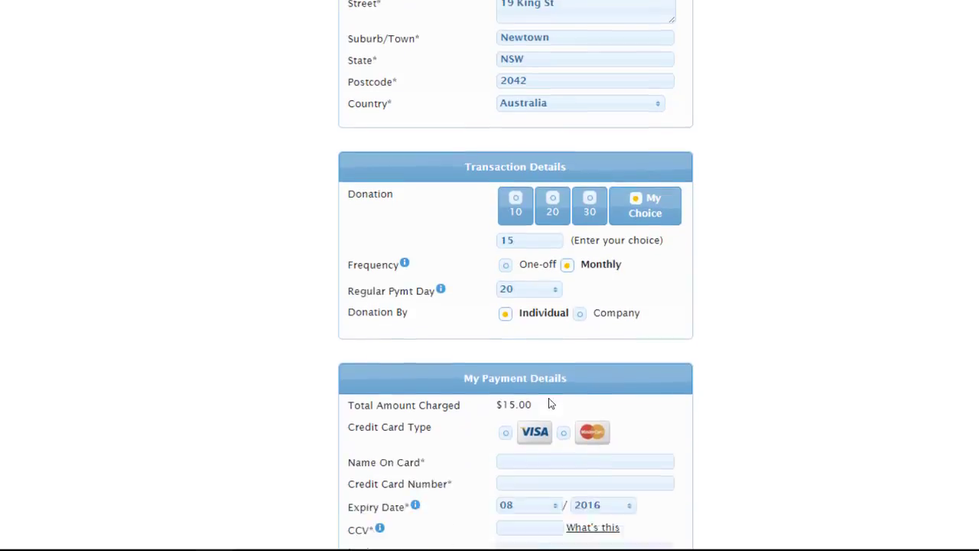
{"action": "left_click", "coordinate": [511, 405]}
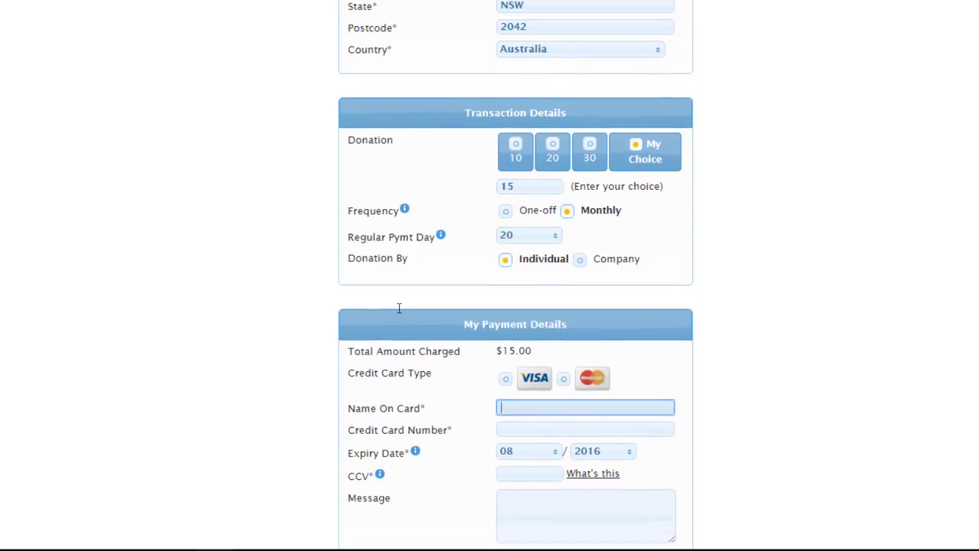
{"action": "type", "text": "Eloy"}
{"action": "key", "text": "Tab"}
{"action": "type", "text": "4111111111111111"}
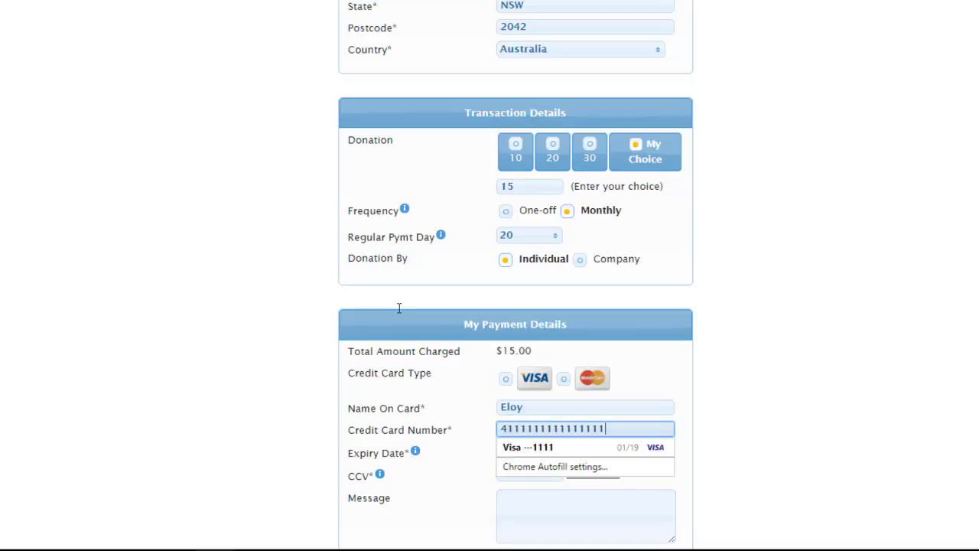
{"action": "scroll", "coordinate": [501, 429], "scroll_direction": "down", "scroll_amount": 1}
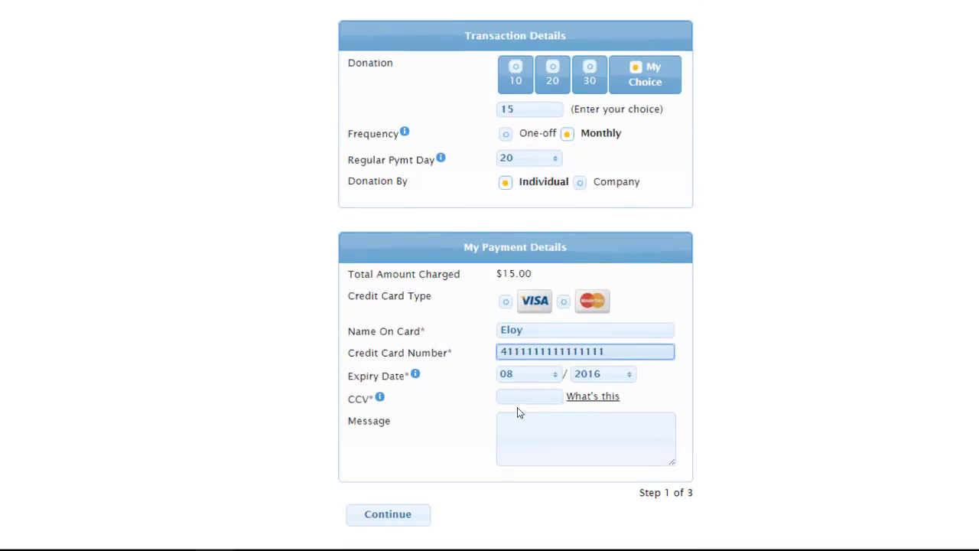
{"action": "left_click", "coordinate": [517, 399]}
{"action": "type", "text": "111"}
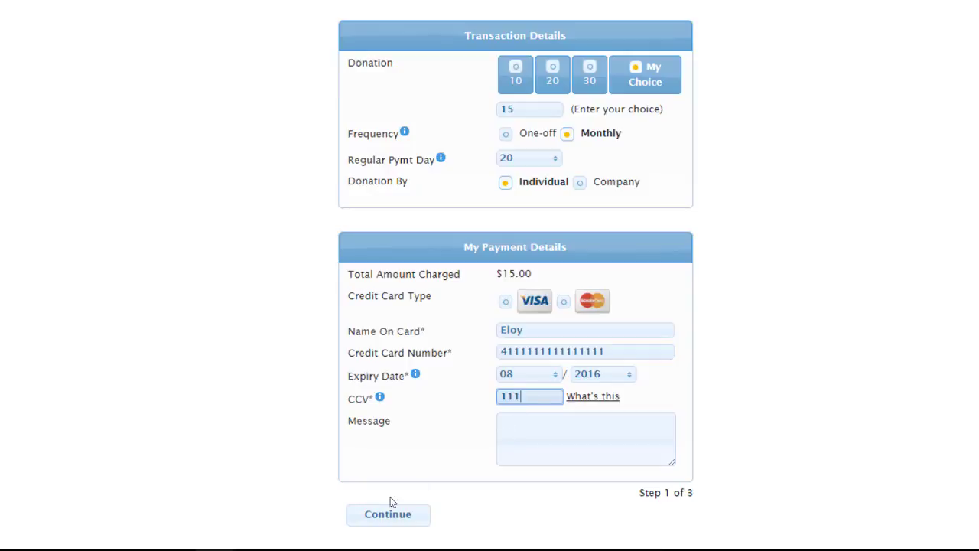
Continue and Donate Now to submit the donation, then return to the Salesforce transactions list.
{"action": "left_click", "coordinate": [388, 508]}
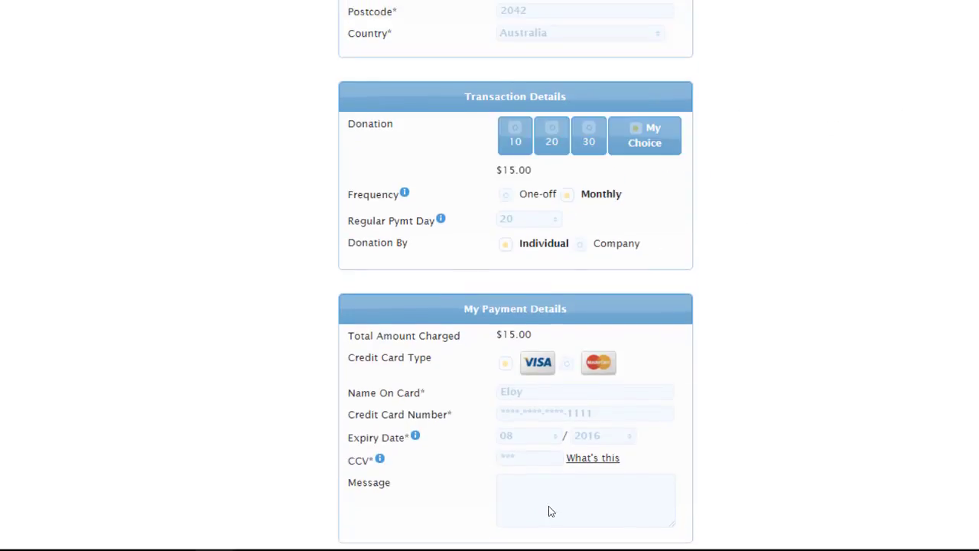
{"action": "scroll", "coordinate": [551, 504], "scroll_direction": "down", "scroll_amount": 3}
{"action": "left_click", "coordinate": [455, 417]}
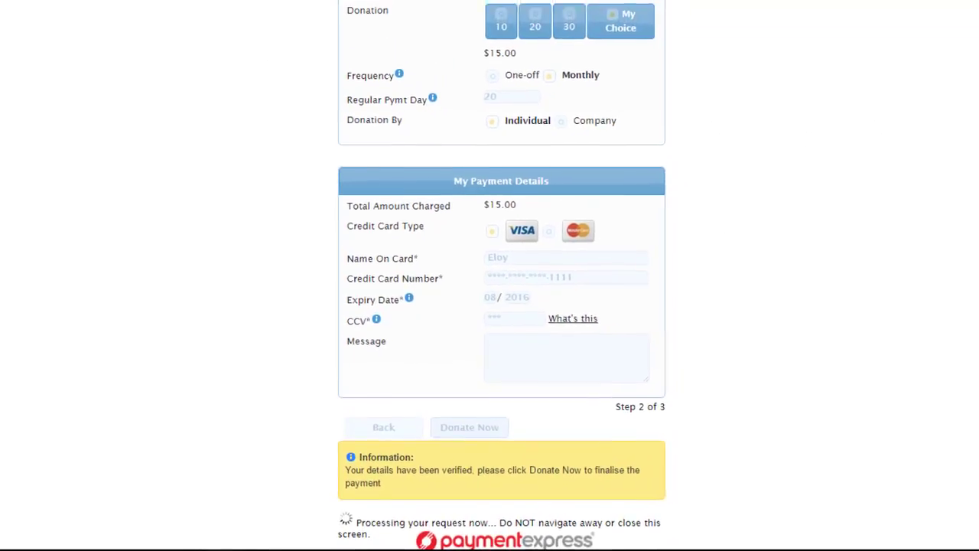
{"action": "left_click", "coordinate": [179, 9]}
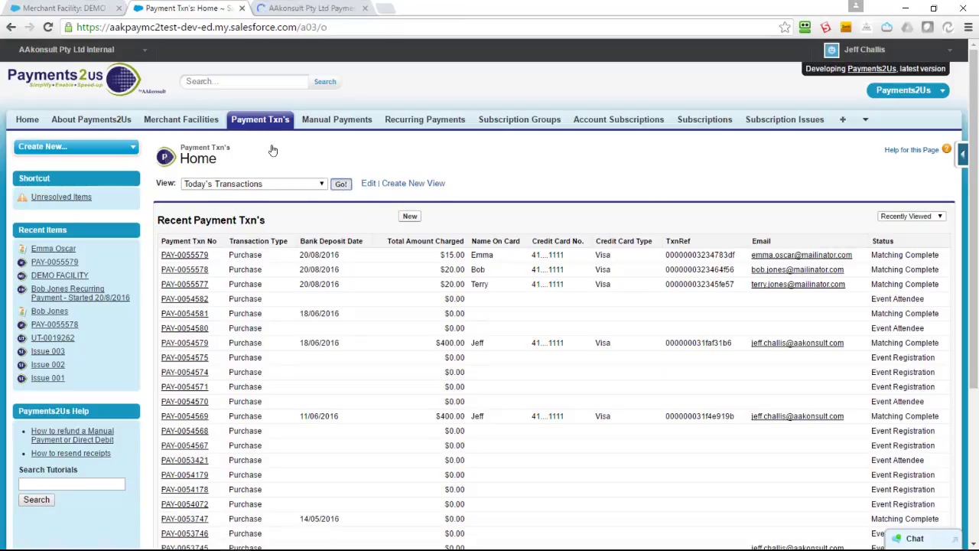
Refresh Today's Transactions, open the new transaction's contact and scroll to its Recurring Payments list.
{"action": "left_click", "coordinate": [341, 186]}
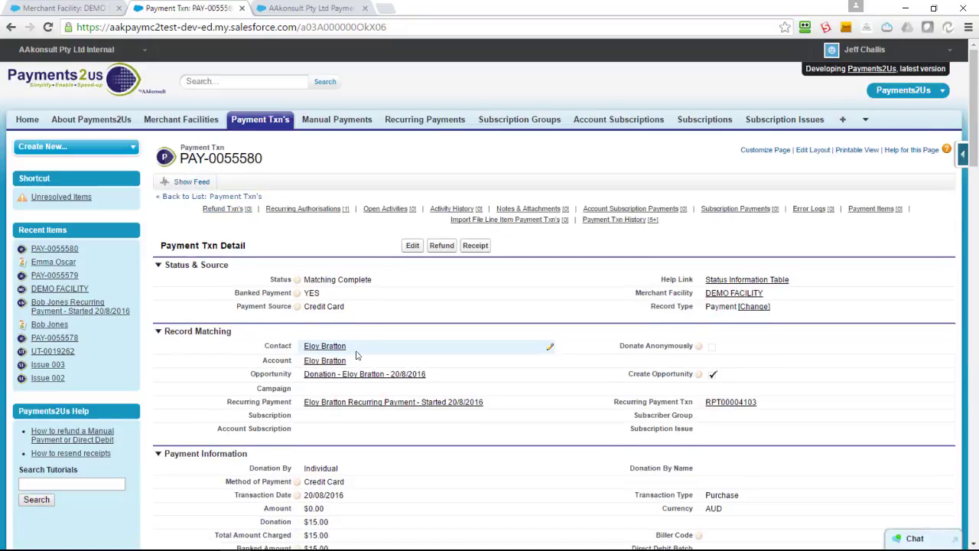
{"action": "scroll", "coordinate": [459, 359], "scroll_direction": "down", "scroll_amount": 1}
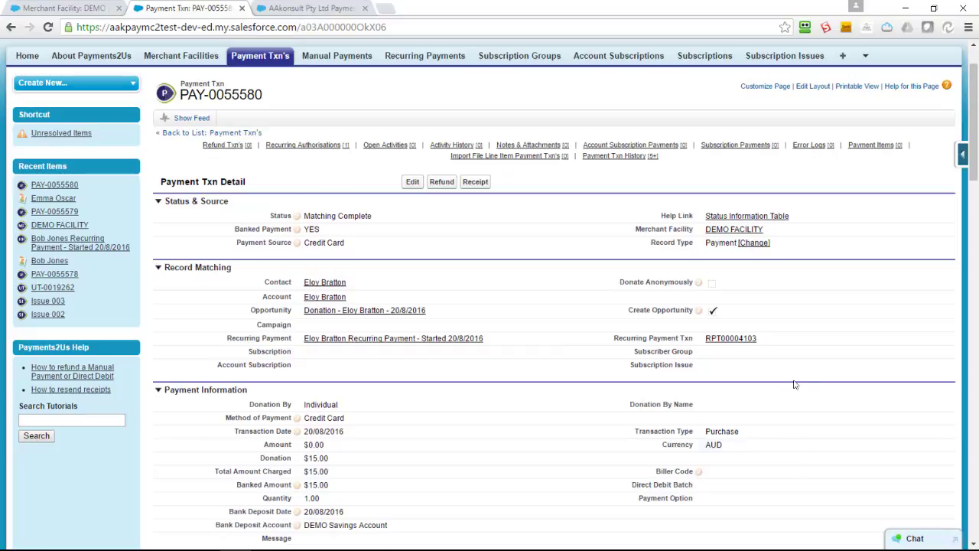
{"action": "left_click", "coordinate": [315, 285]}
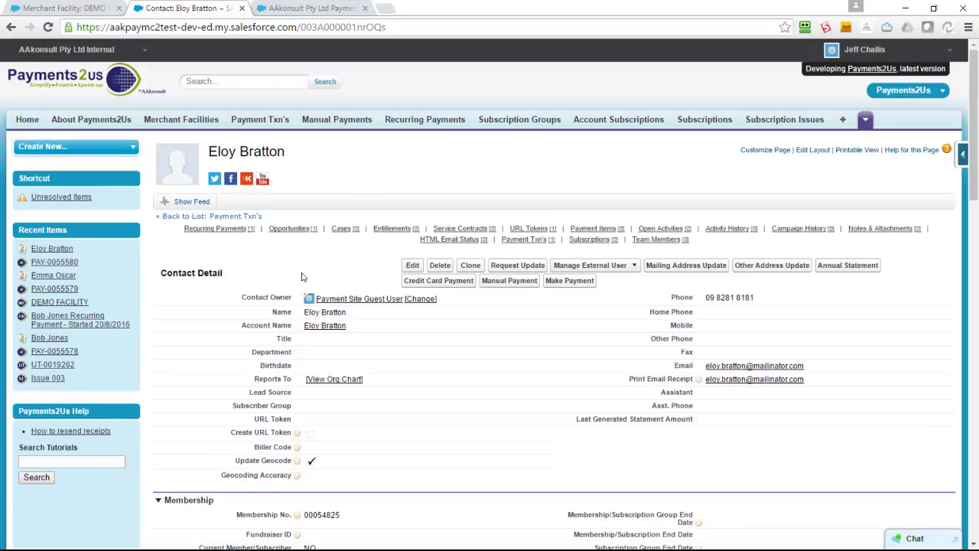
{"action": "scroll", "coordinate": [298, 284], "scroll_direction": "down", "scroll_amount": 4}
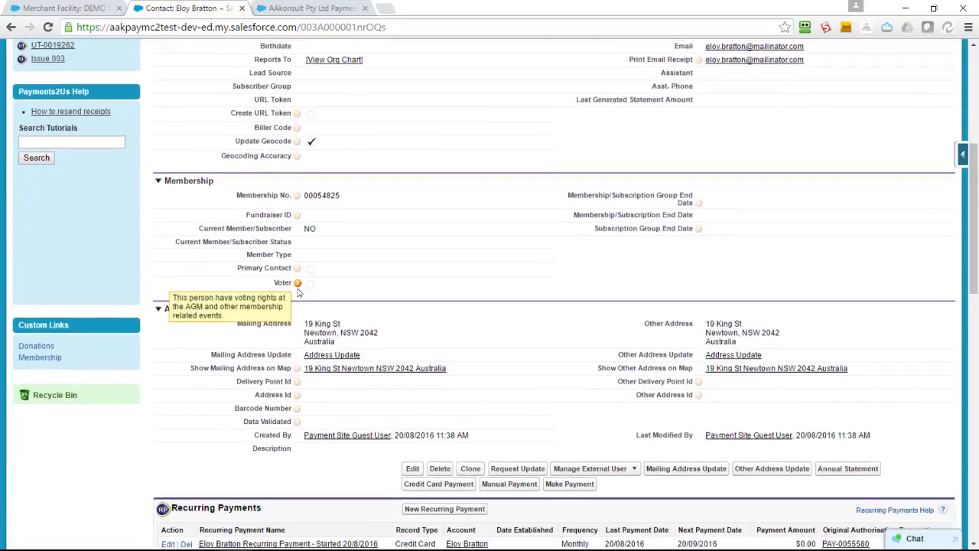
{"action": "scroll", "coordinate": [299, 292], "scroll_direction": "down", "scroll_amount": 3}
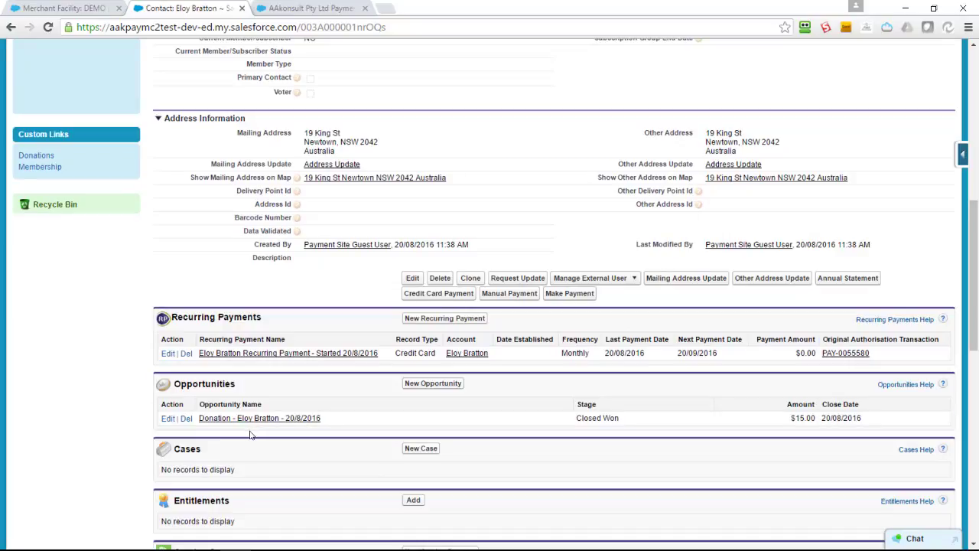
Open the contact's monthly recurring payment record from its Recurring Payments related list.
{"action": "left_click", "coordinate": [221, 352]}
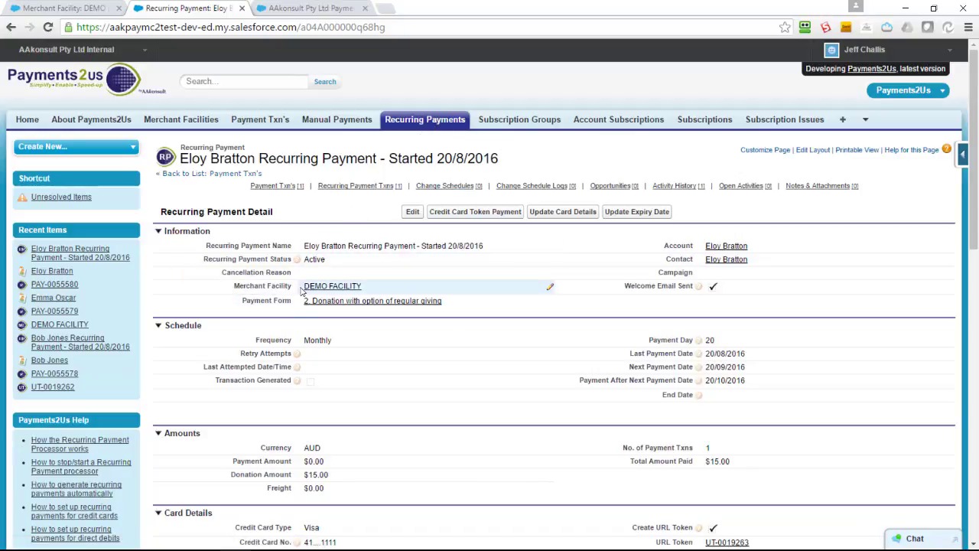
{"action": "scroll", "coordinate": [344, 373], "scroll_direction": "down", "scroll_amount": 1}
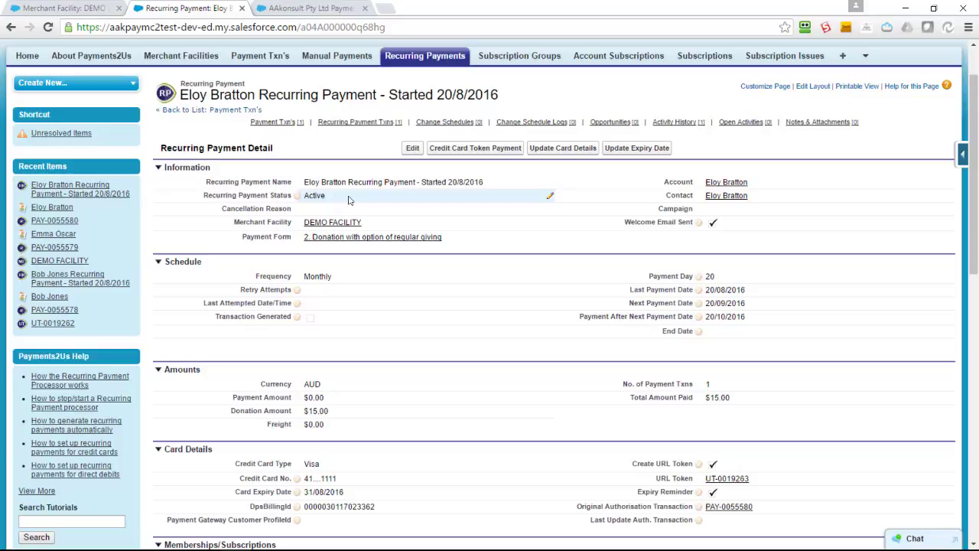
{"action": "mouse_move", "coordinate": [699, 291]}
{"action": "double_click", "coordinate": [320, 196]}
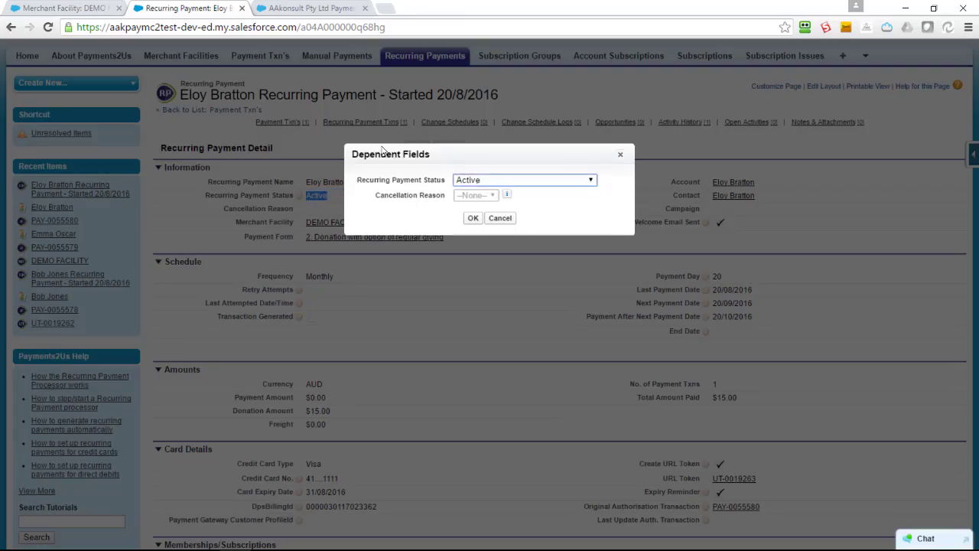
{"action": "left_click", "coordinate": [459, 183]}
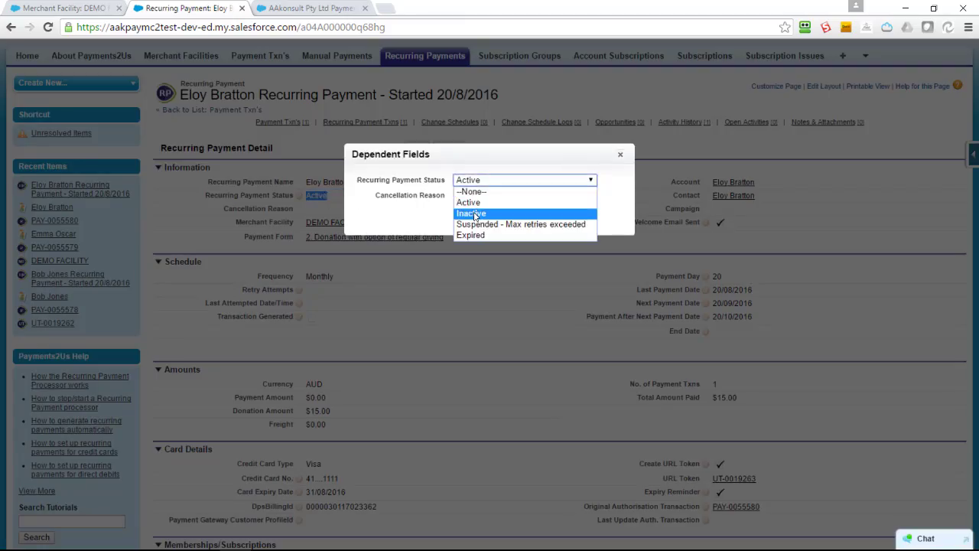
{"action": "left_click", "coordinate": [432, 211]}
{"action": "left_click", "coordinate": [495, 218]}
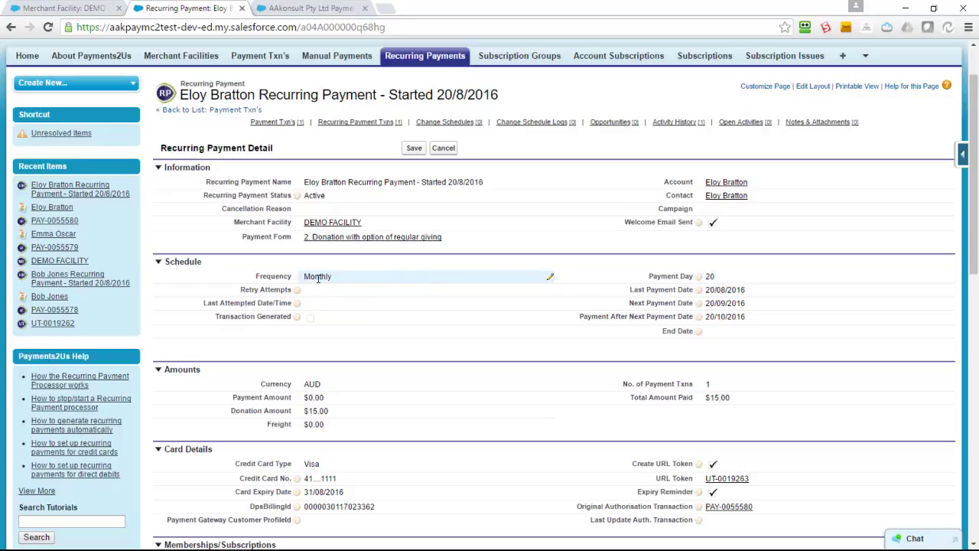
{"action": "scroll", "coordinate": [321, 413], "scroll_direction": "down", "scroll_amount": 1}
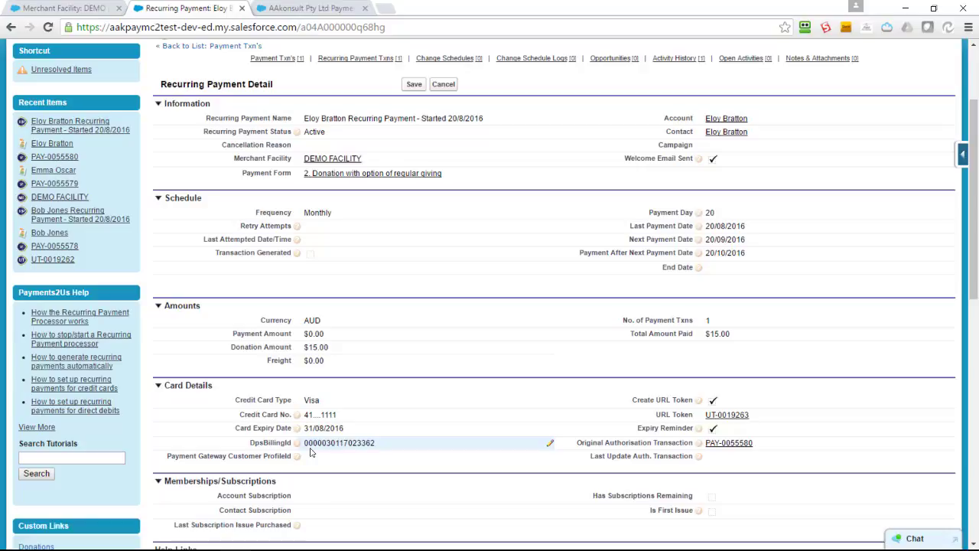
{"action": "scroll", "coordinate": [311, 452], "scroll_direction": "up", "scroll_amount": 1}
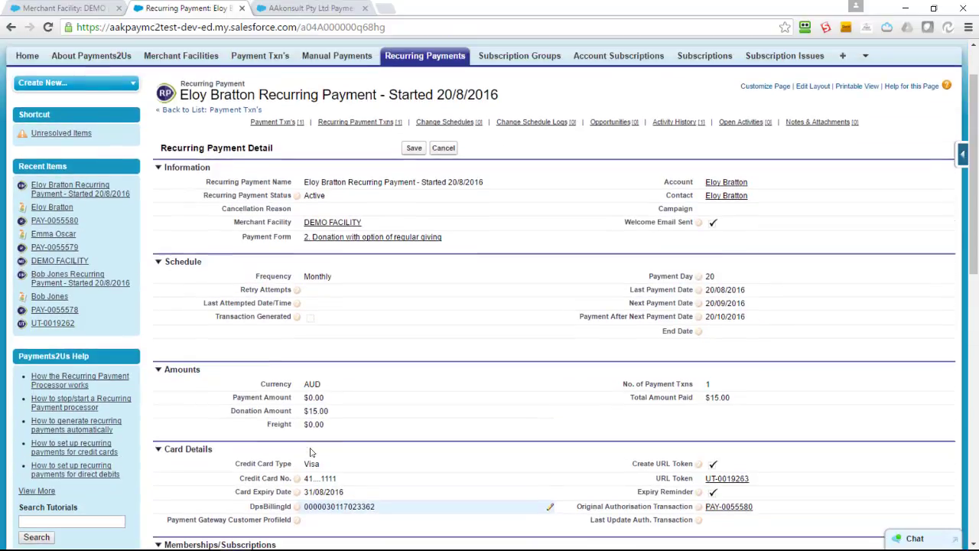
Cancel inline editing on the recurring payment and scroll through its related lists and back.
{"action": "left_click", "coordinate": [442, 148]}
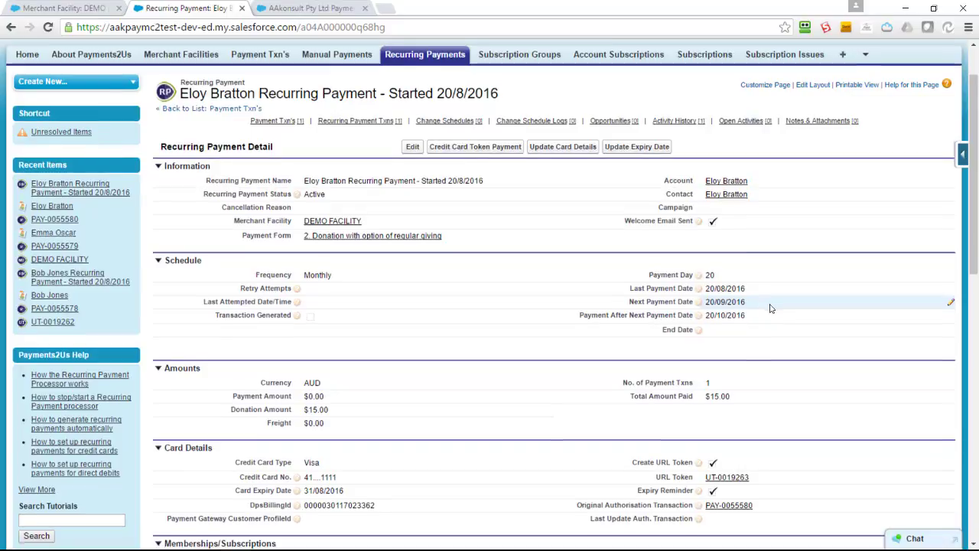
{"action": "scroll", "coordinate": [770, 310], "scroll_direction": "down", "scroll_amount": 4}
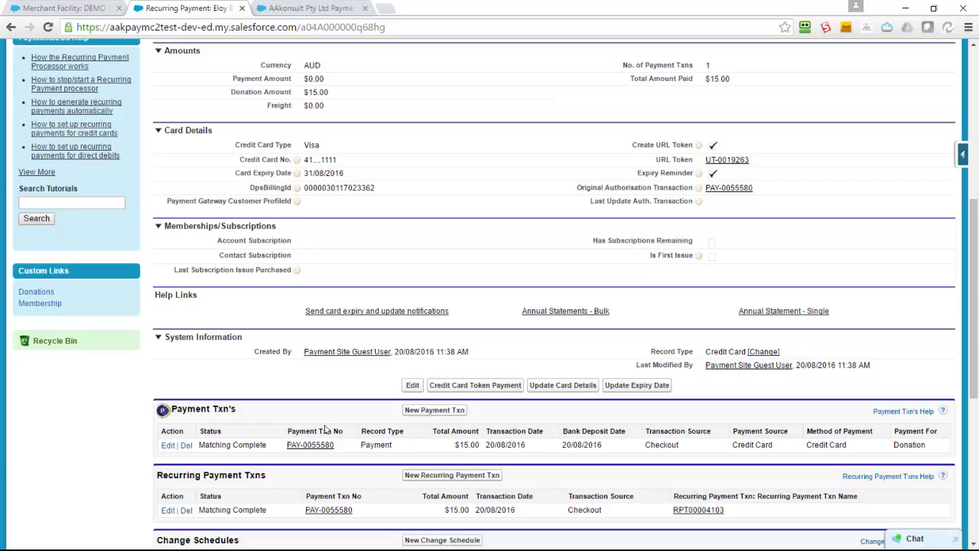
{"action": "scroll", "coordinate": [324, 429], "scroll_direction": "up", "scroll_amount": 1}
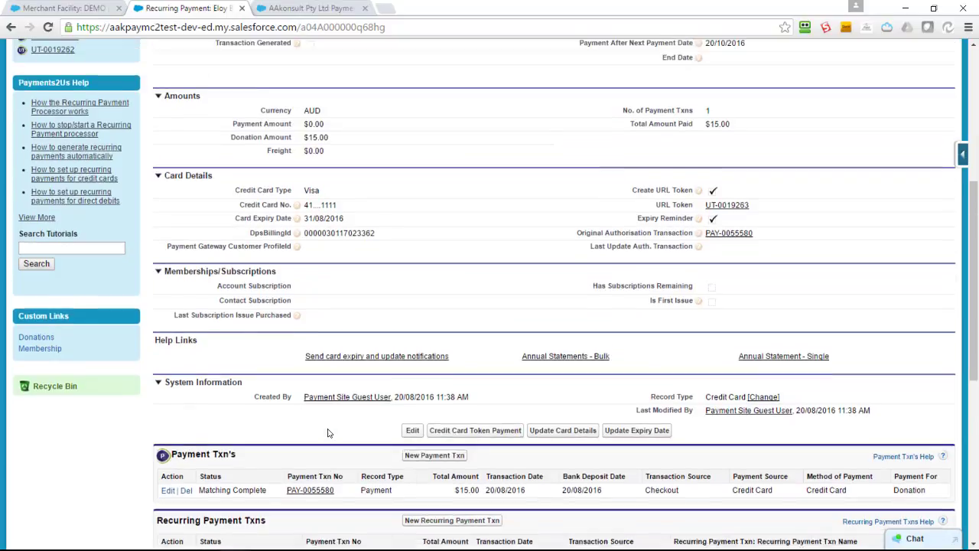
{"action": "scroll", "coordinate": [327, 433], "scroll_direction": "up", "scroll_amount": 2}
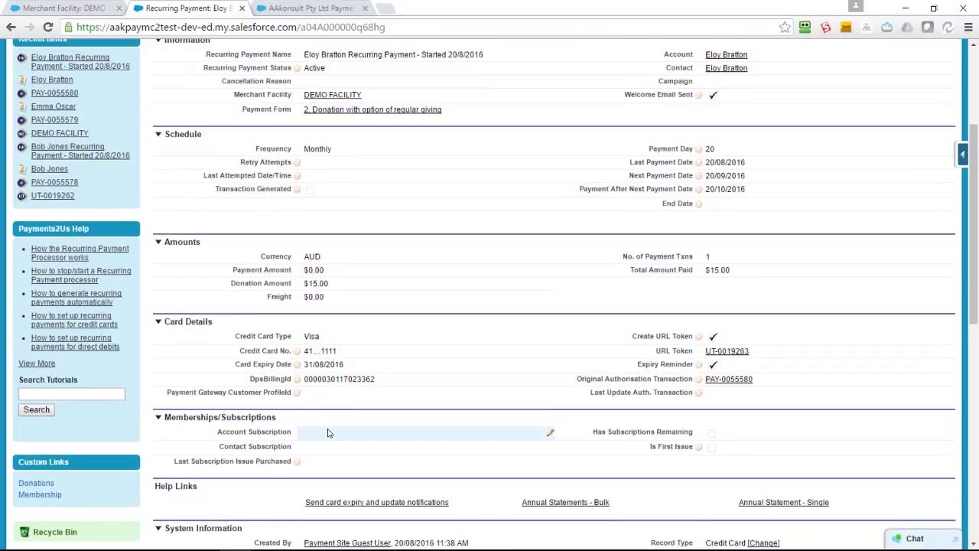
{"action": "scroll", "coordinate": [327, 433], "scroll_direction": "up", "scroll_amount": 1}
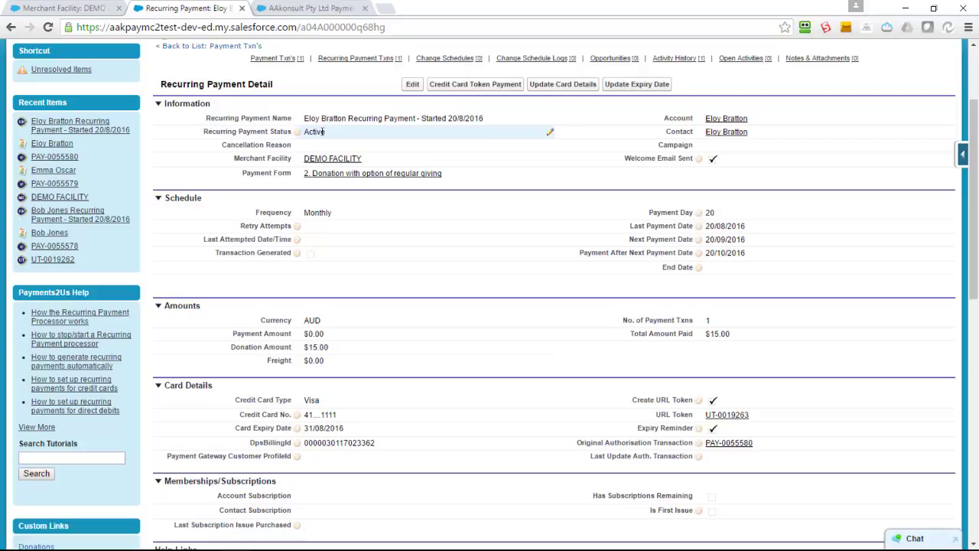
{"action": "scroll", "coordinate": [419, 207], "scroll_direction": "up", "scroll_amount": 1}
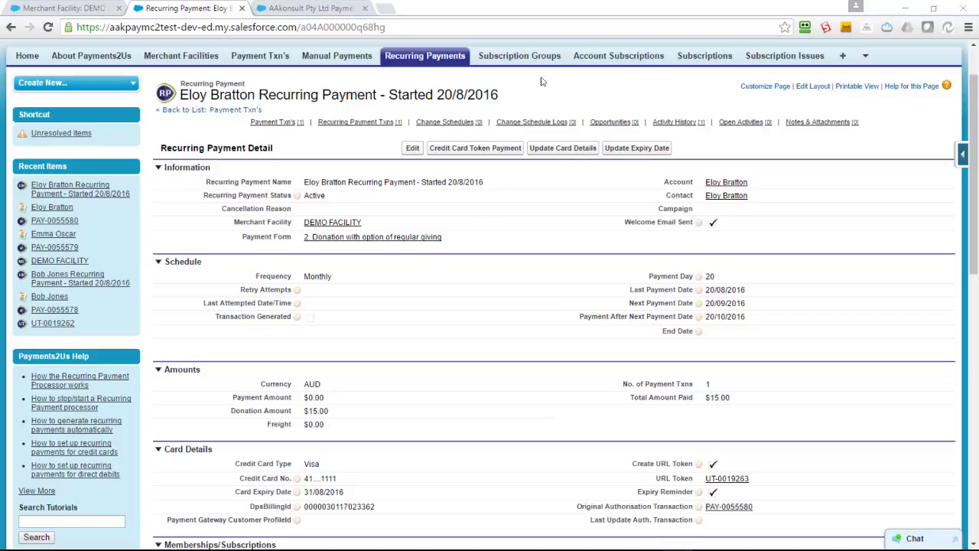
Switch the Recurring Payments list to the All Active Credit Cards Expiring view.
{"action": "left_click", "coordinate": [418, 57]}
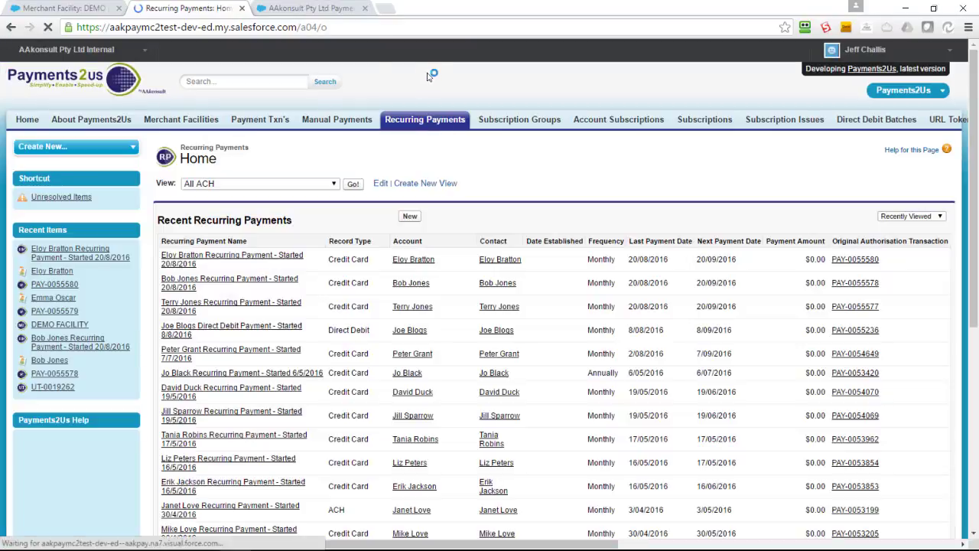
{"action": "left_click", "coordinate": [263, 185]}
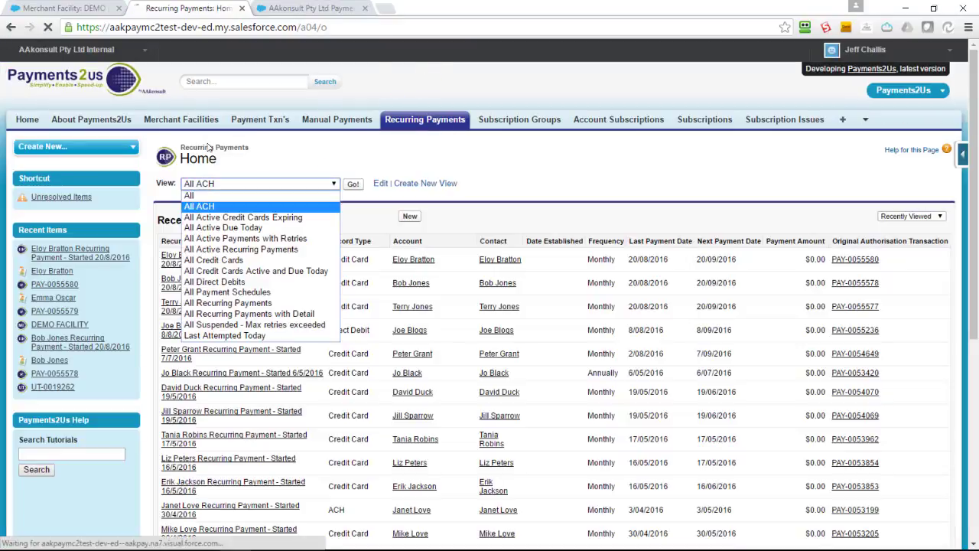
{"action": "key", "text": "Down"}
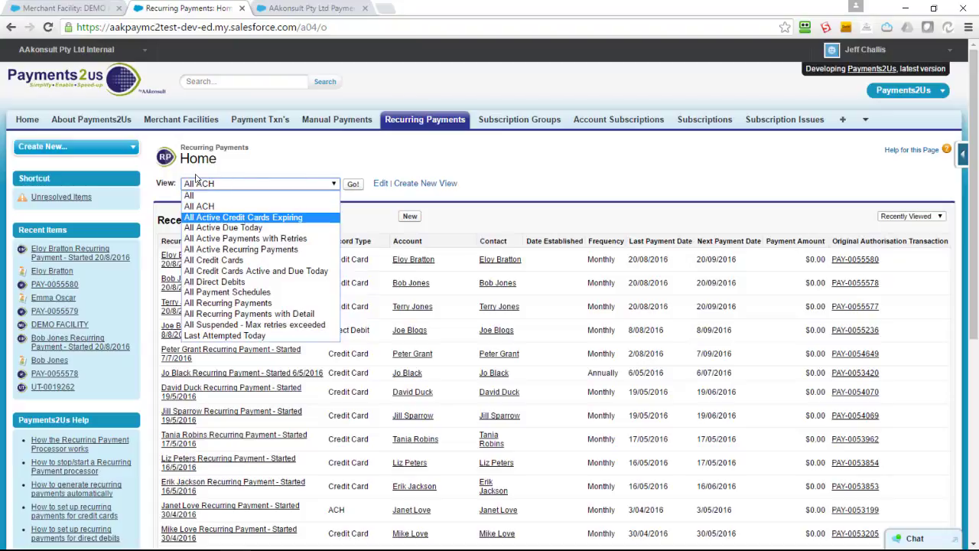
{"action": "key", "text": "Return"}
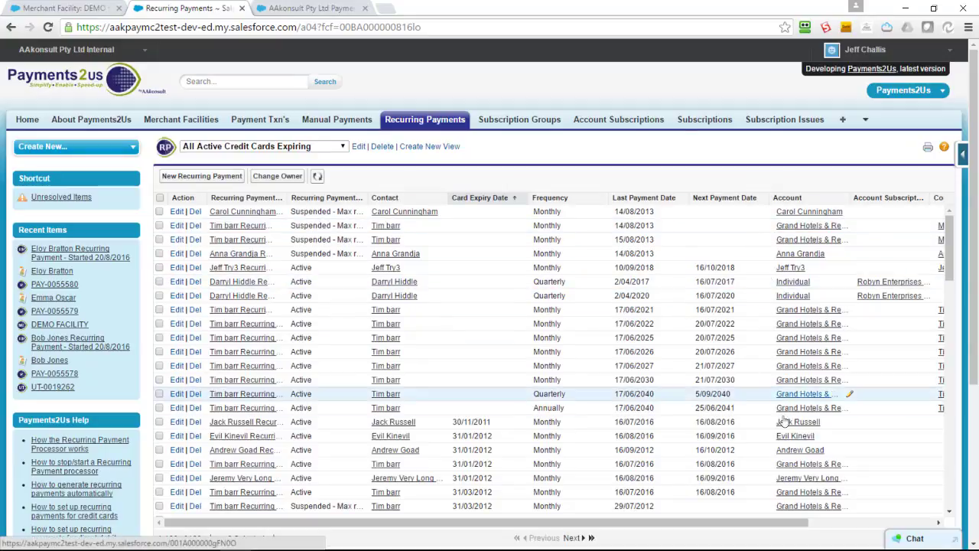
{"action": "left_click_drag", "start_coordinate": [803, 524], "coordinate": [883, 524]}
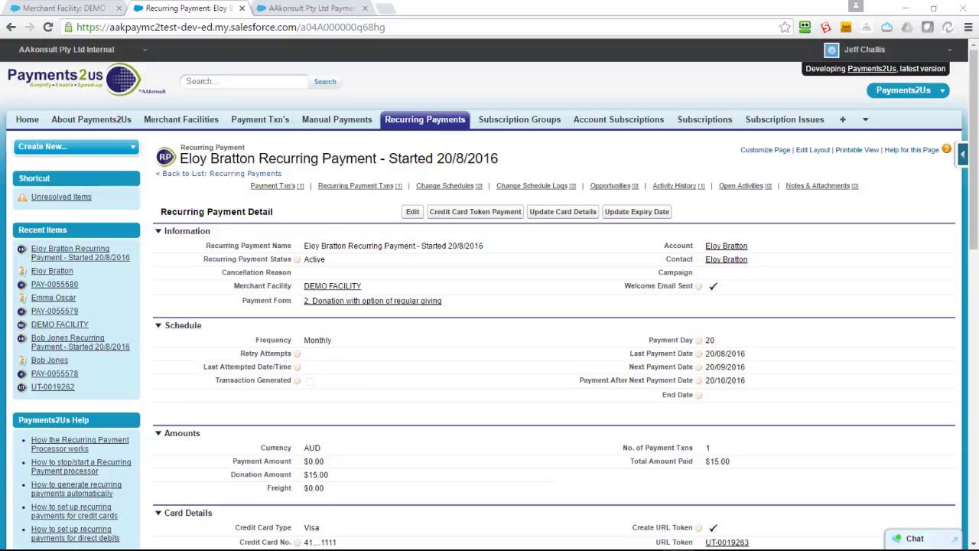
Load the All Suspended - Max retries exceeded view from Recurring Payments Home.
{"action": "left_click", "coordinate": [416, 120]}
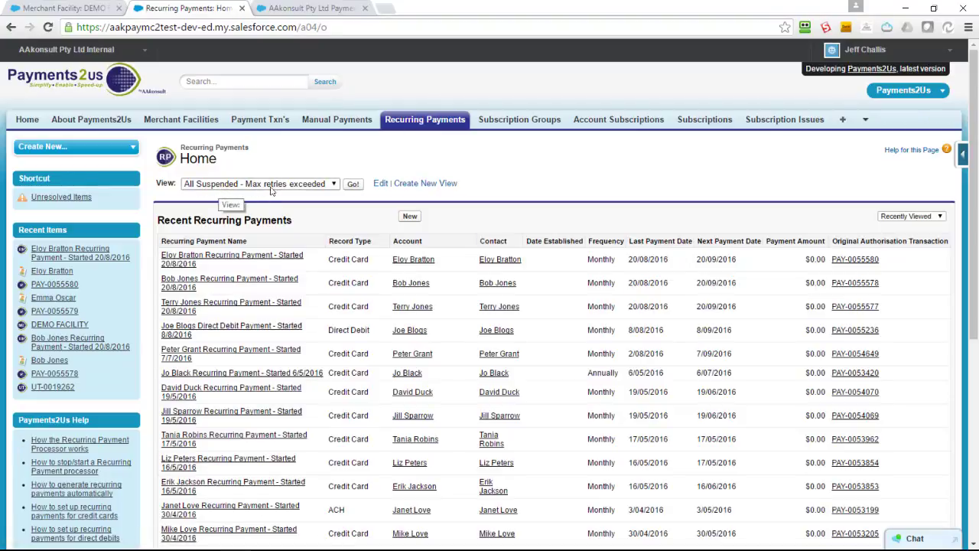
{"action": "left_click", "coordinate": [352, 185]}
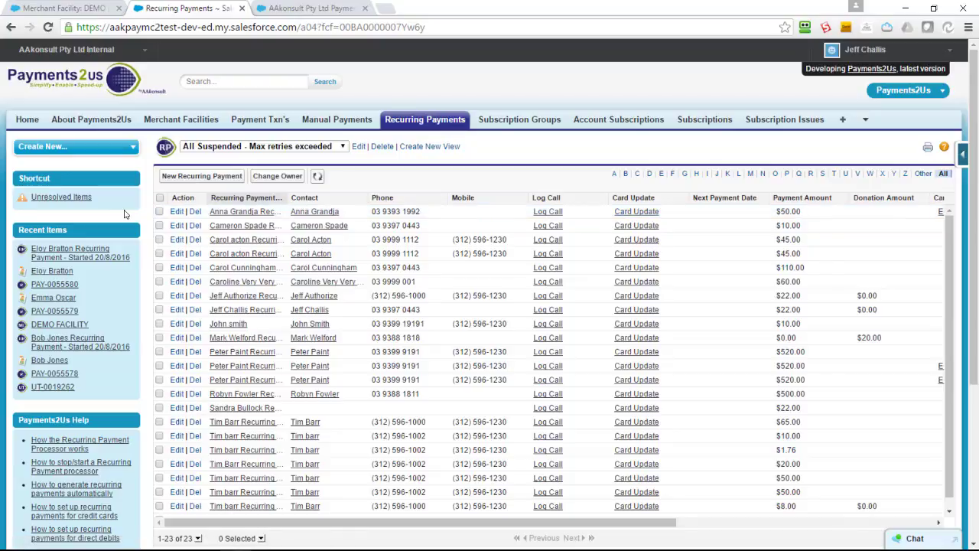
Open the DEMO FACILITY merchant facility and its '2. Donation with option of regular giving' form.
{"action": "left_click", "coordinate": [169, 124]}
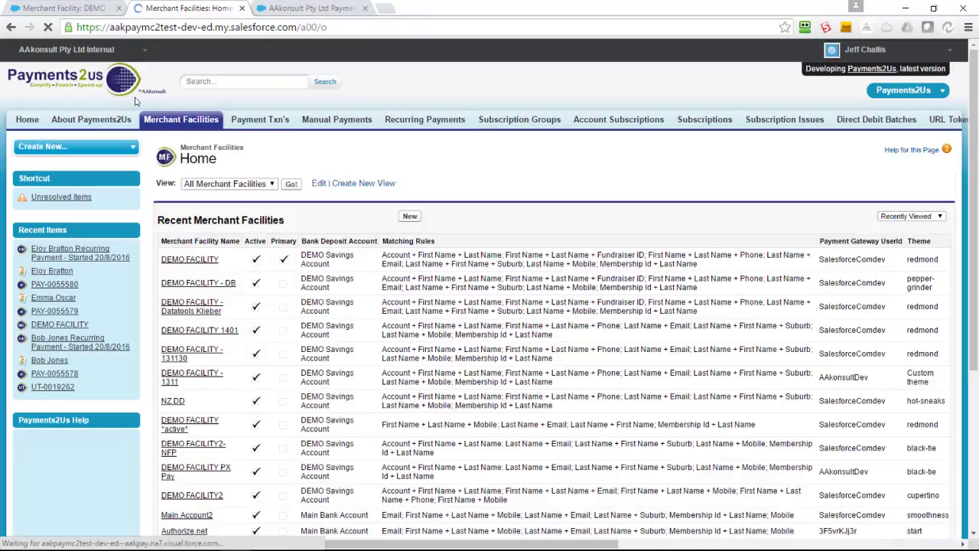
{"action": "left_click", "coordinate": [189, 260]}
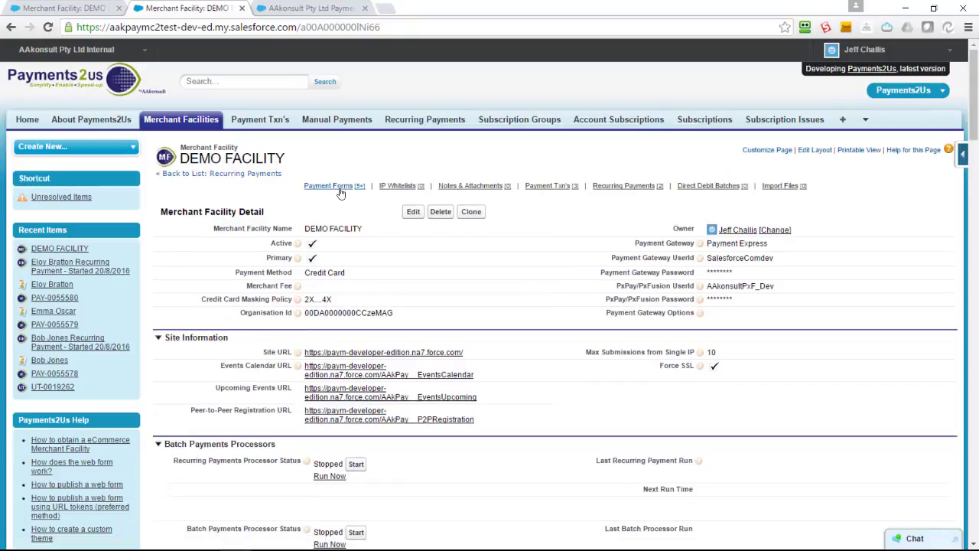
{"action": "left_click", "coordinate": [340, 188]}
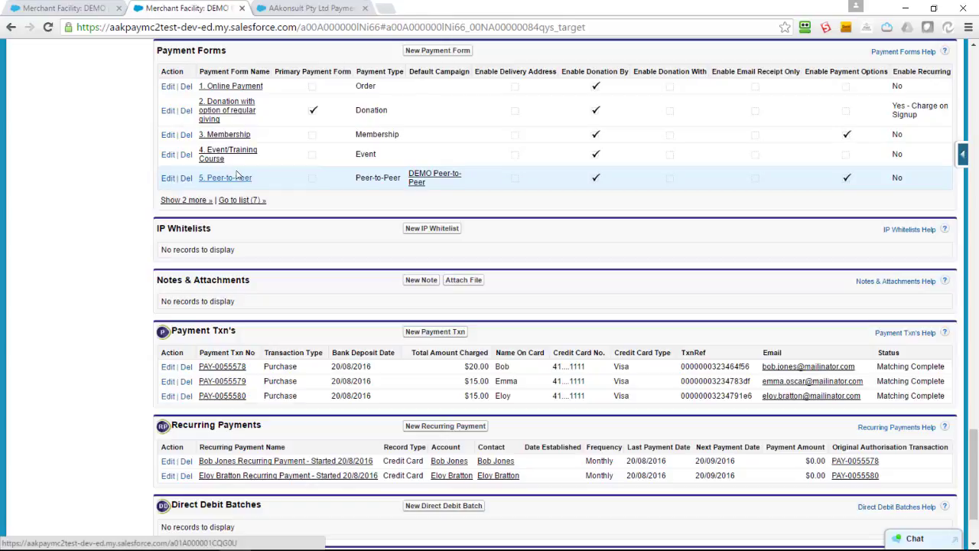
{"action": "left_click", "coordinate": [180, 87]}
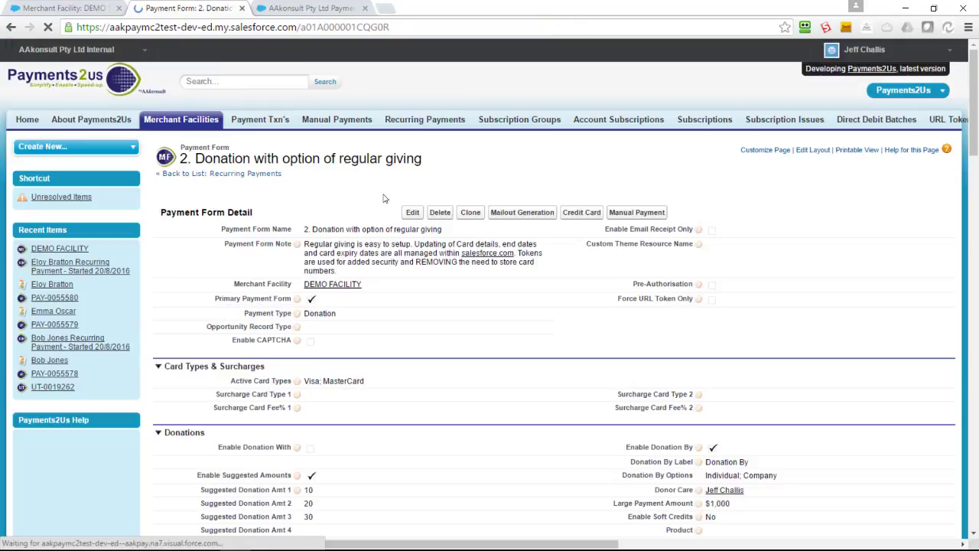
Add Annually to the form's payment frequencies alongside One-off and Monthly.
{"action": "scroll", "coordinate": [386, 212], "scroll_direction": "down", "scroll_amount": 4}
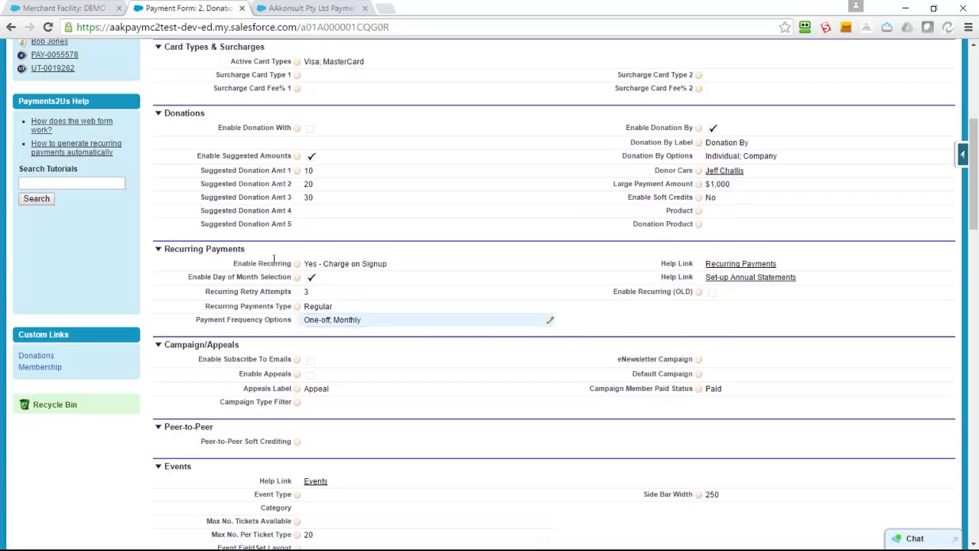
{"action": "double_click", "coordinate": [347, 320]}
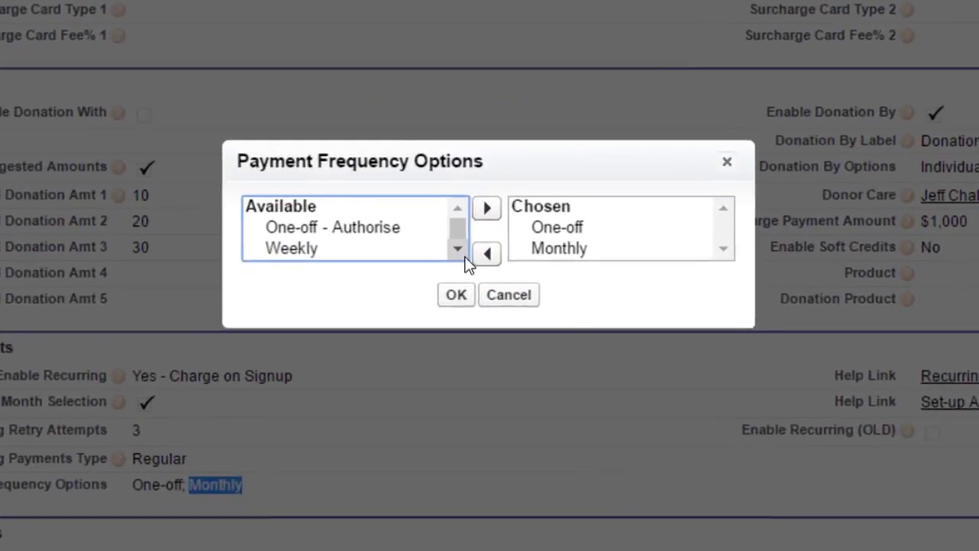
{"action": "left_click", "coordinate": [469, 215]}
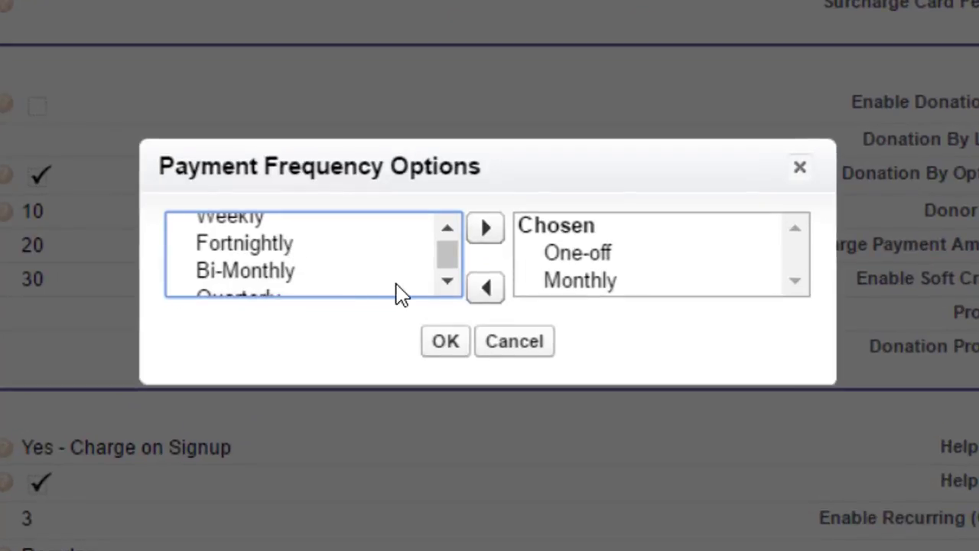
{"action": "left_click", "coordinate": [448, 281]}
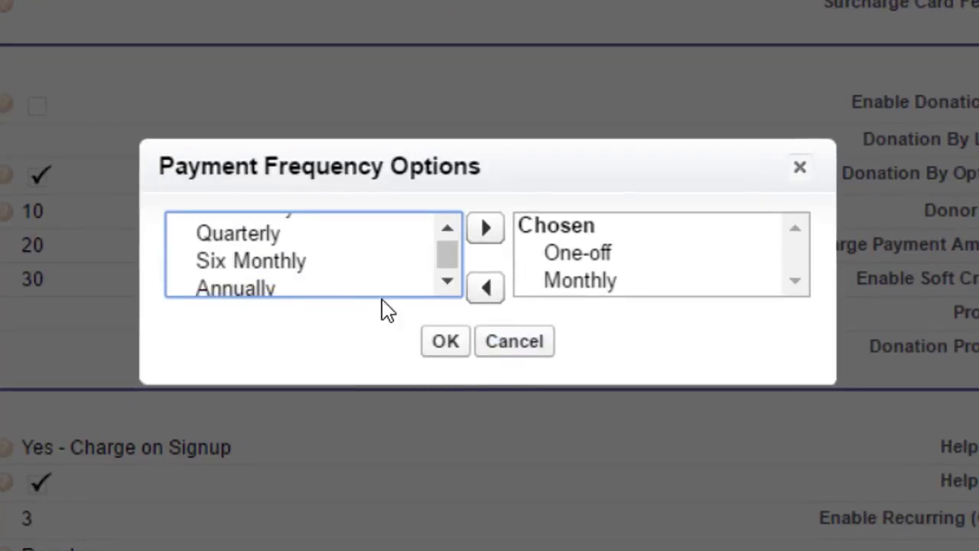
{"action": "left_click", "coordinate": [315, 289]}
{"action": "left_click", "coordinate": [485, 227]}
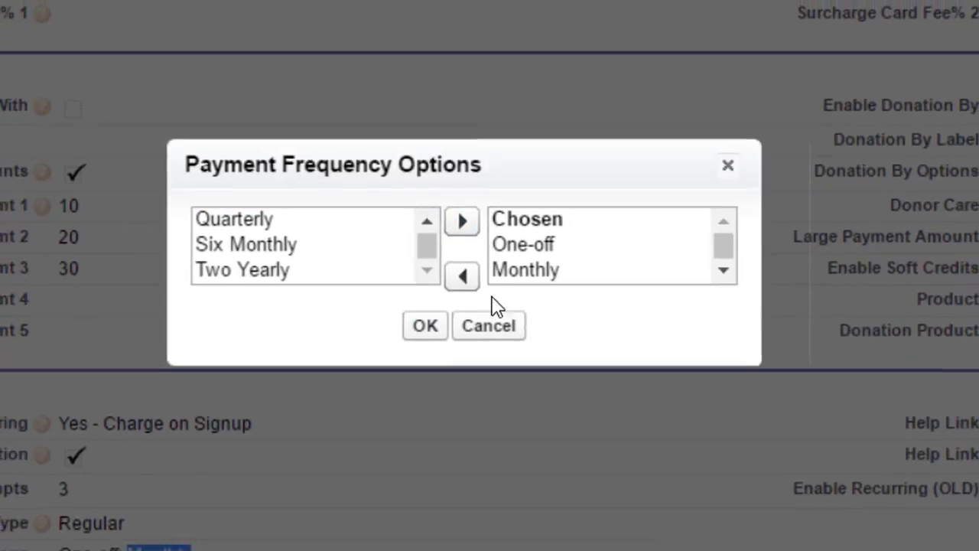
{"action": "left_click", "coordinate": [425, 325]}
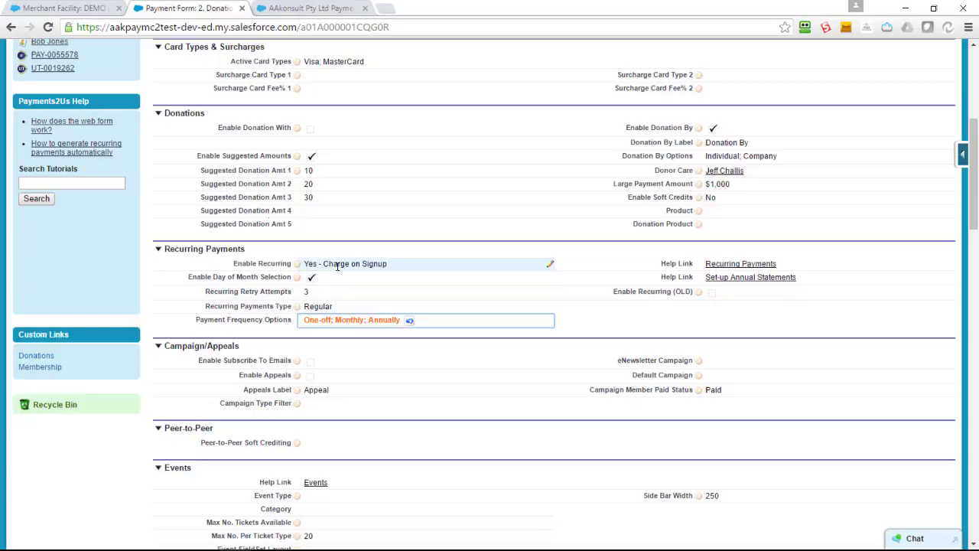
Keep Enable Recurring at Yes - Charge on Signup and save the payment form.
{"action": "double_click", "coordinate": [336, 264]}
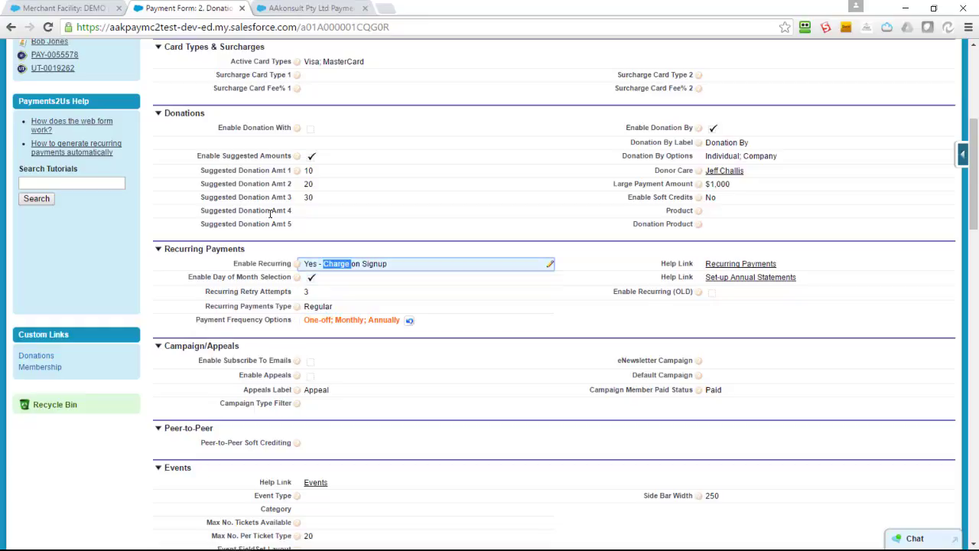
{"action": "left_click", "coordinate": [339, 268]}
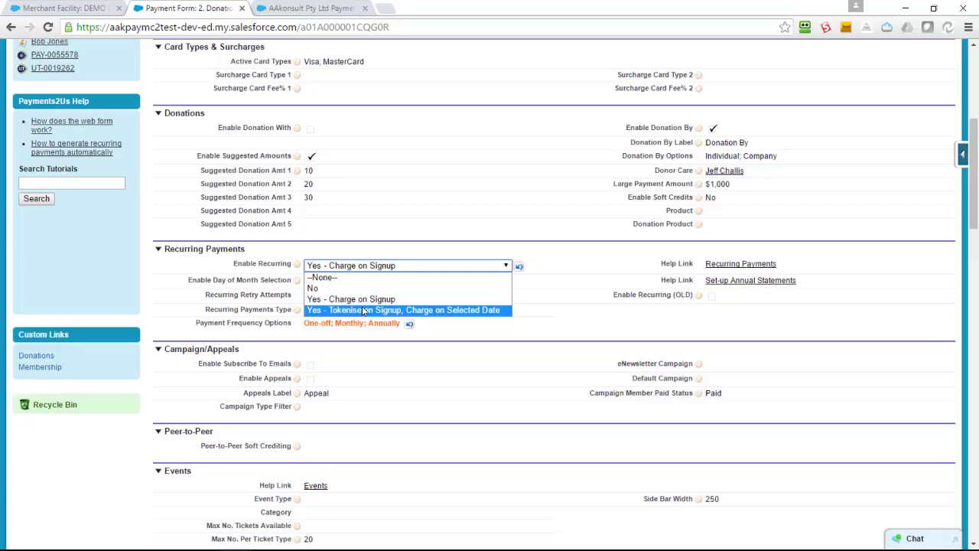
{"action": "left_click", "coordinate": [298, 189]}
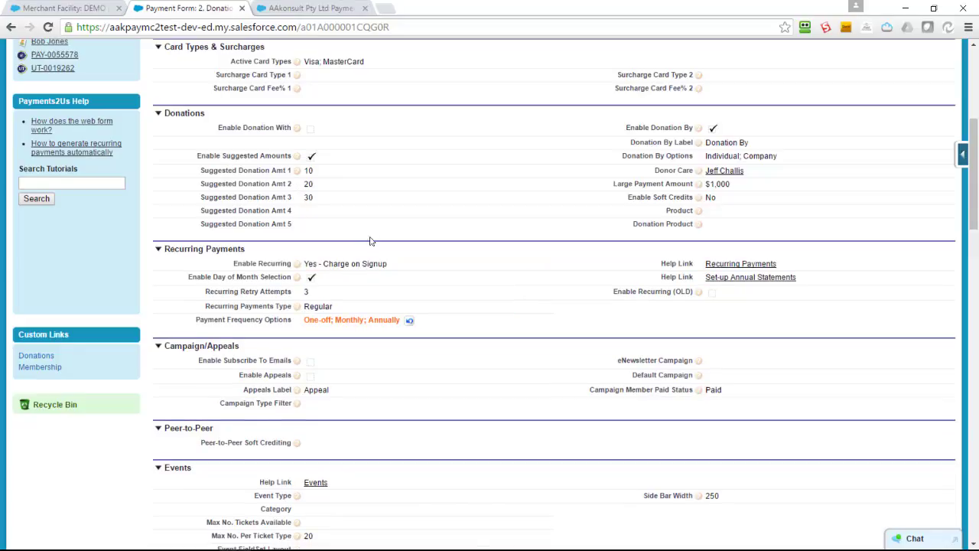
{"action": "scroll", "coordinate": [370, 241], "scroll_direction": "up", "scroll_amount": 5}
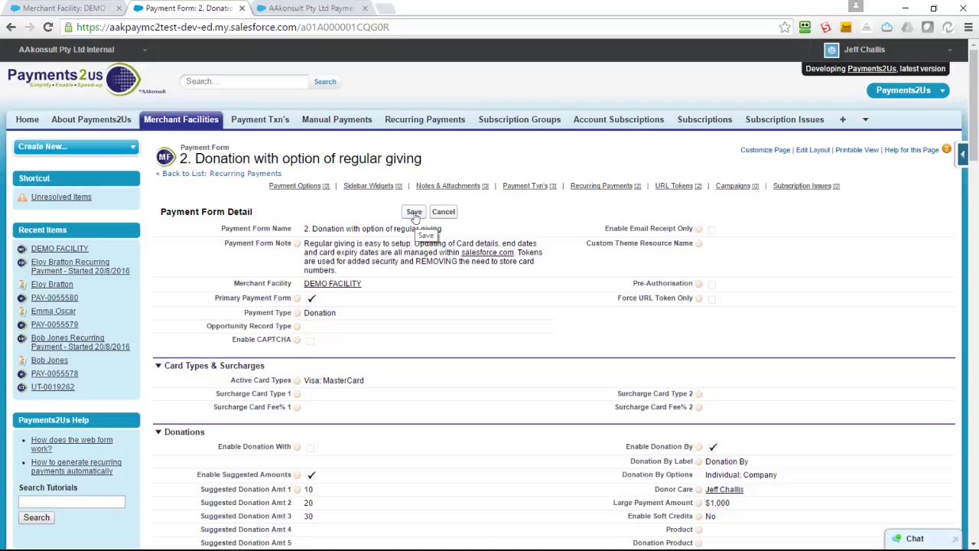
{"action": "left_click", "coordinate": [414, 214]}
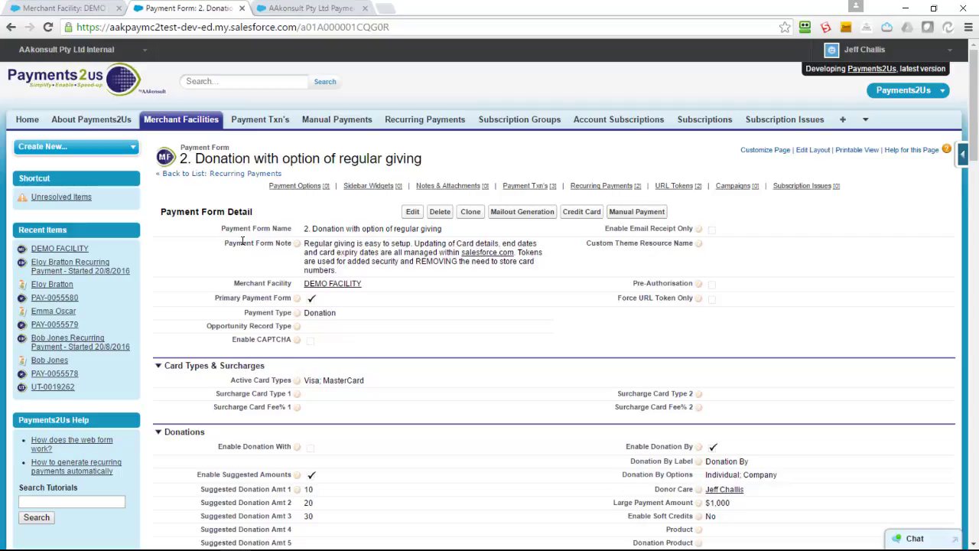
Find the contact through header search and start a New Recurring Payment from their record.
{"action": "left_click", "coordinate": [205, 83]}
{"action": "type", "text": "emm"}
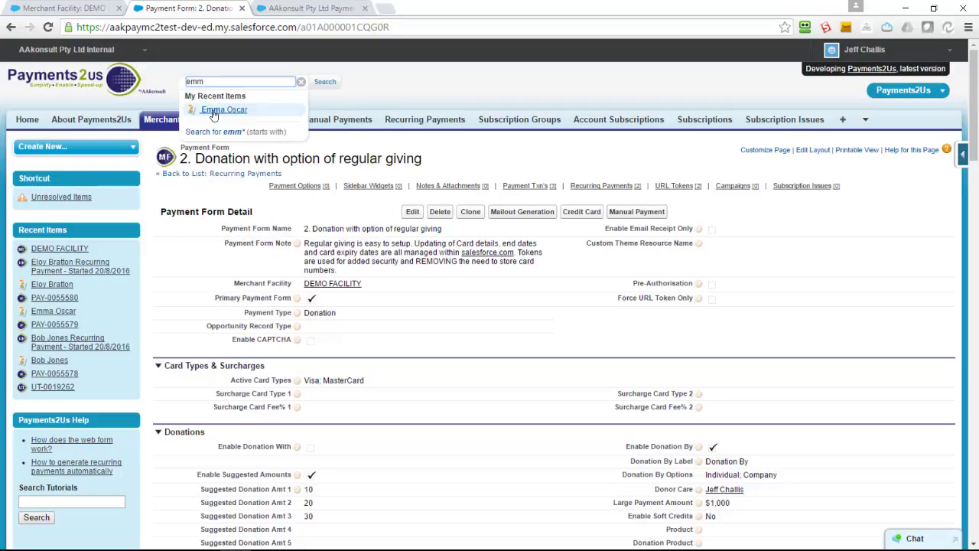
{"action": "left_click", "coordinate": [214, 113]}
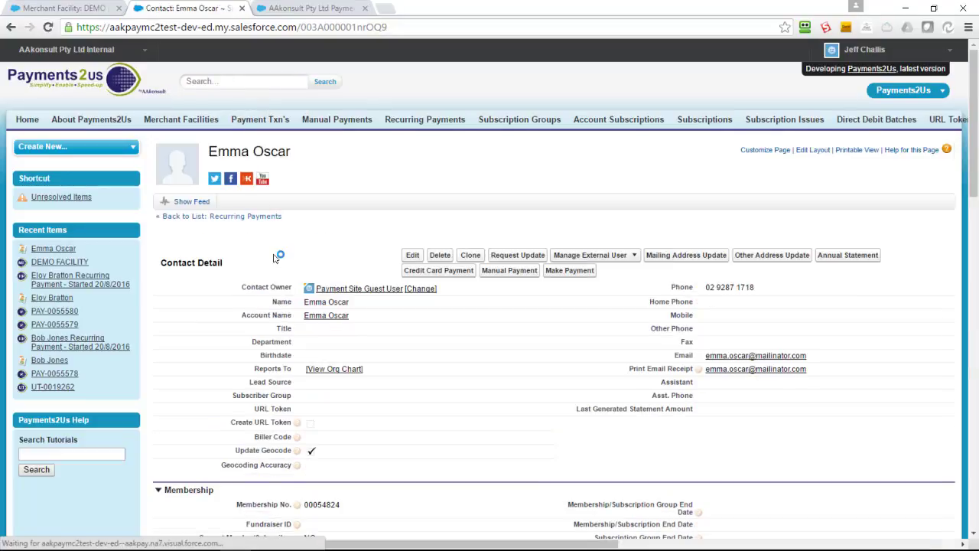
{"action": "scroll", "coordinate": [275, 257], "scroll_direction": "down", "scroll_amount": 8}
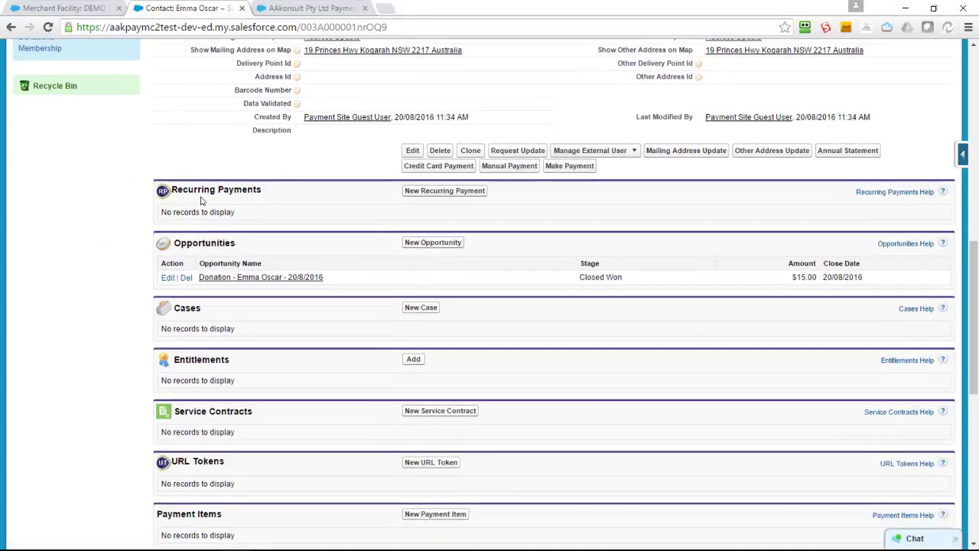
{"action": "left_click", "coordinate": [432, 193]}
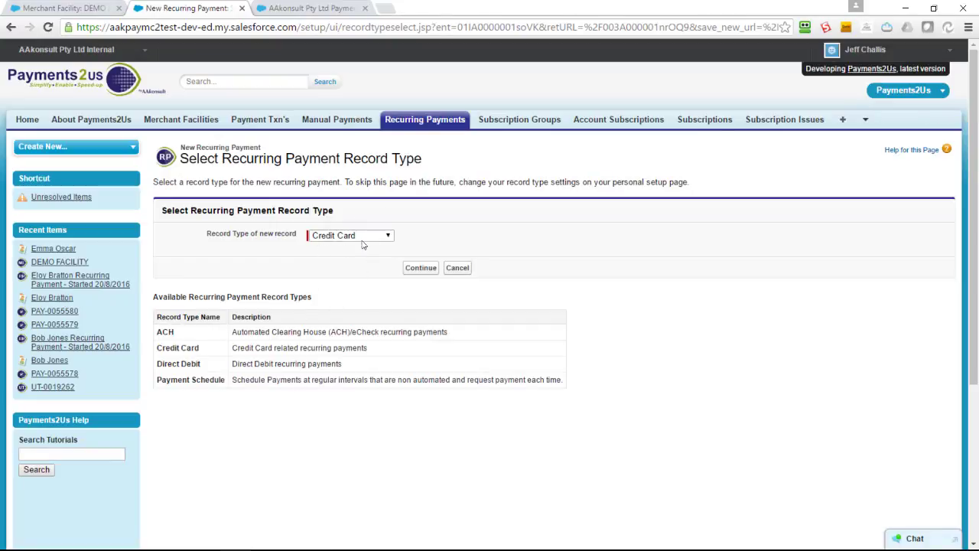
Use the Credit Card record type, enter the contact's name, set status Active and merchant facility DEMO FACILITY.
{"action": "left_click", "coordinate": [420, 269]}
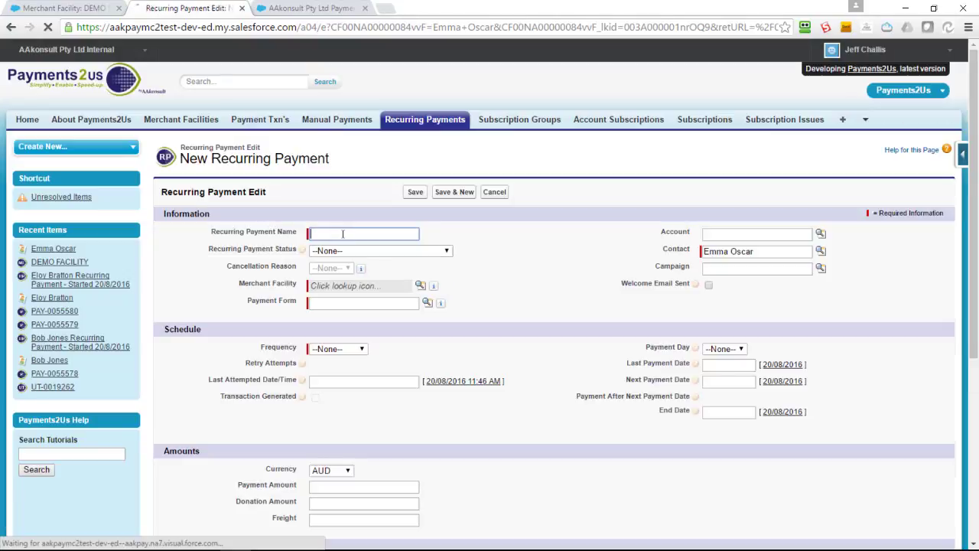
{"action": "type", "text": "Emma"}
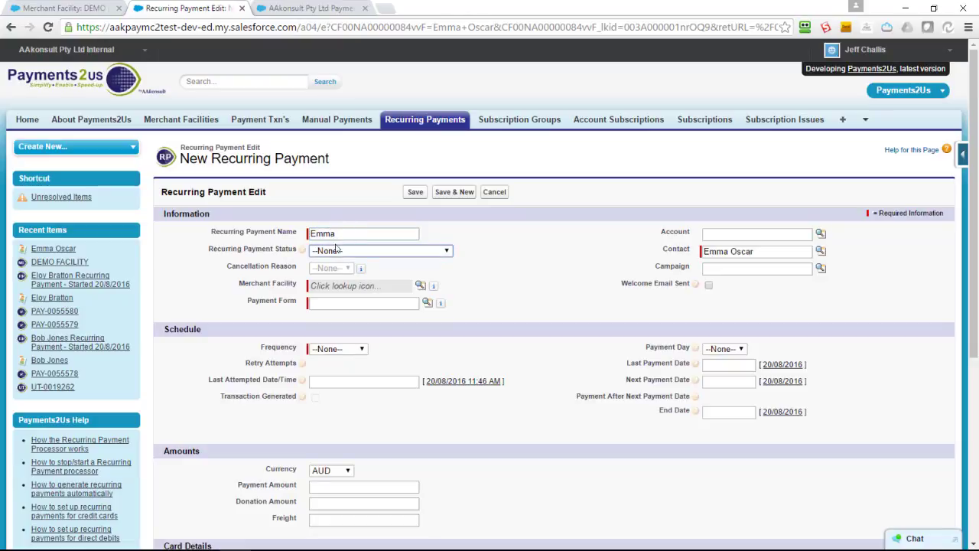
{"action": "left_click", "coordinate": [337, 249]}
{"action": "left_click", "coordinate": [334, 275]}
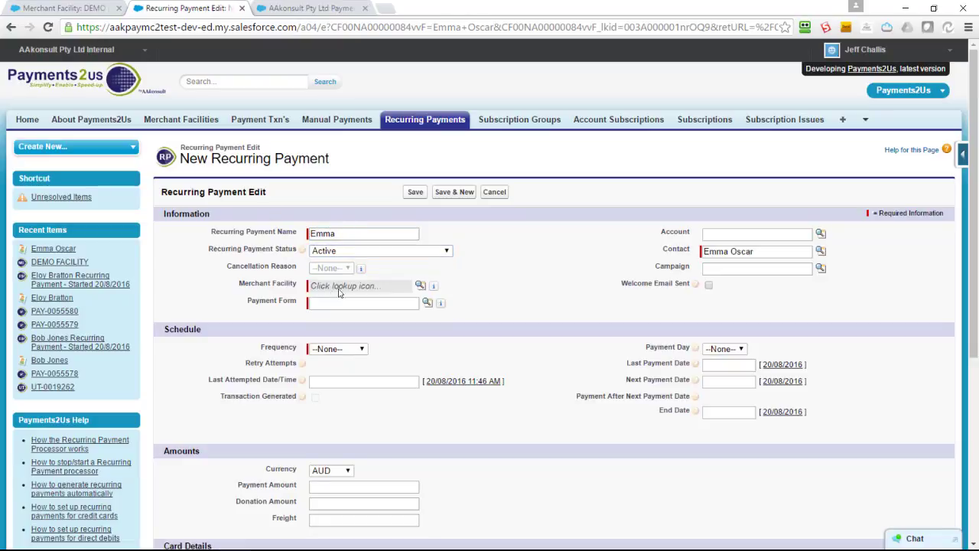
{"action": "left_click", "coordinate": [419, 285]}
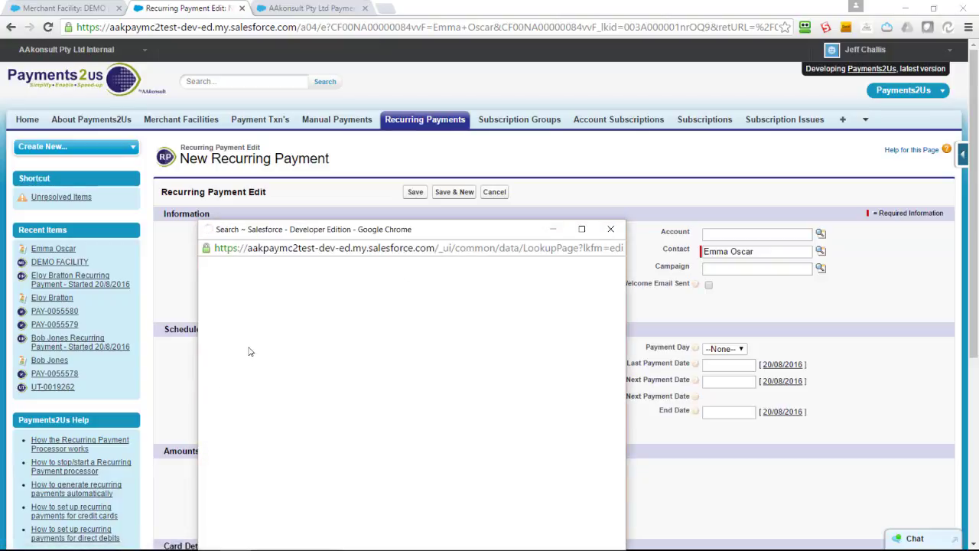
{"action": "left_click", "coordinate": [238, 381]}
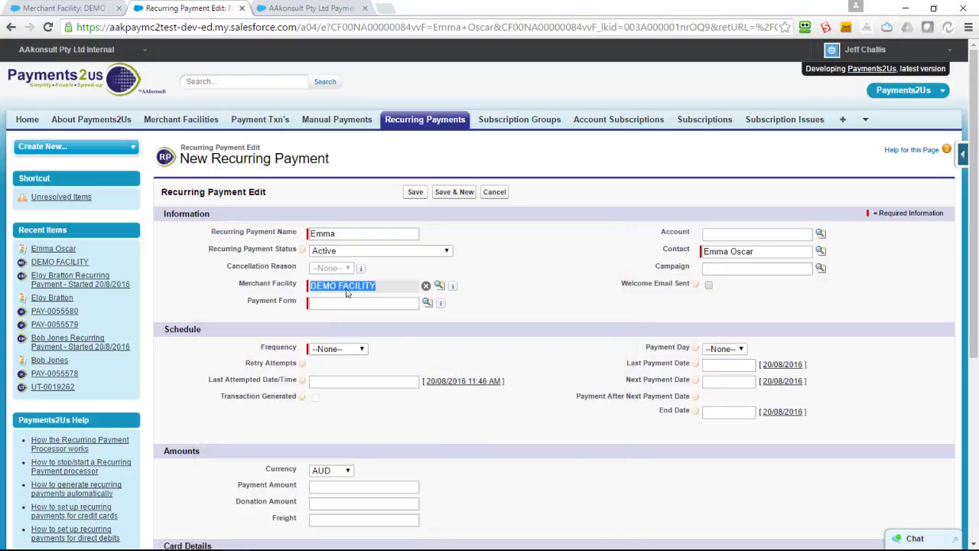
Choose the 'Donation with option of regular giving' form, amount 100, frequency Monthly, and save.
{"action": "left_click", "coordinate": [334, 303]}
{"action": "left_click", "coordinate": [427, 303]}
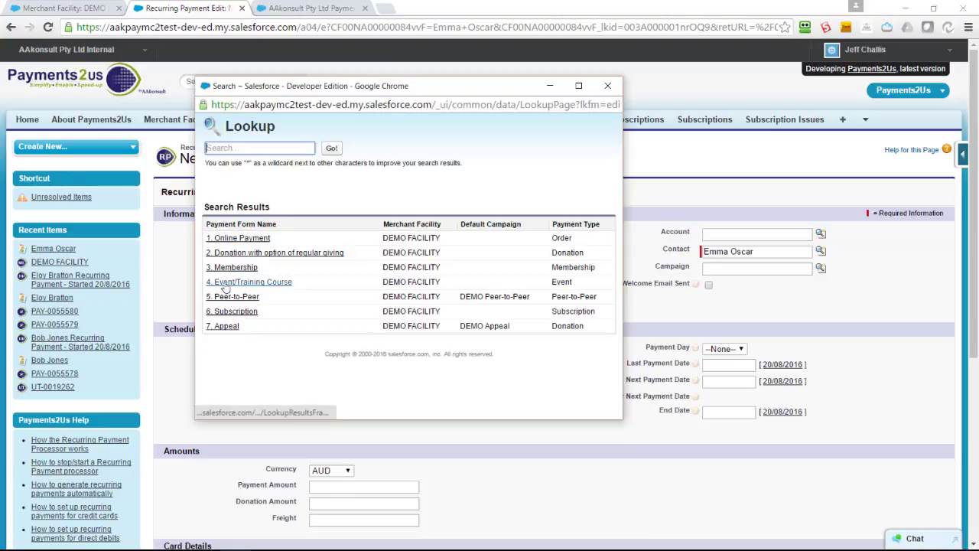
{"action": "left_click", "coordinate": [236, 254]}
{"action": "scroll", "coordinate": [347, 372], "scroll_direction": "down", "scroll_amount": 1}
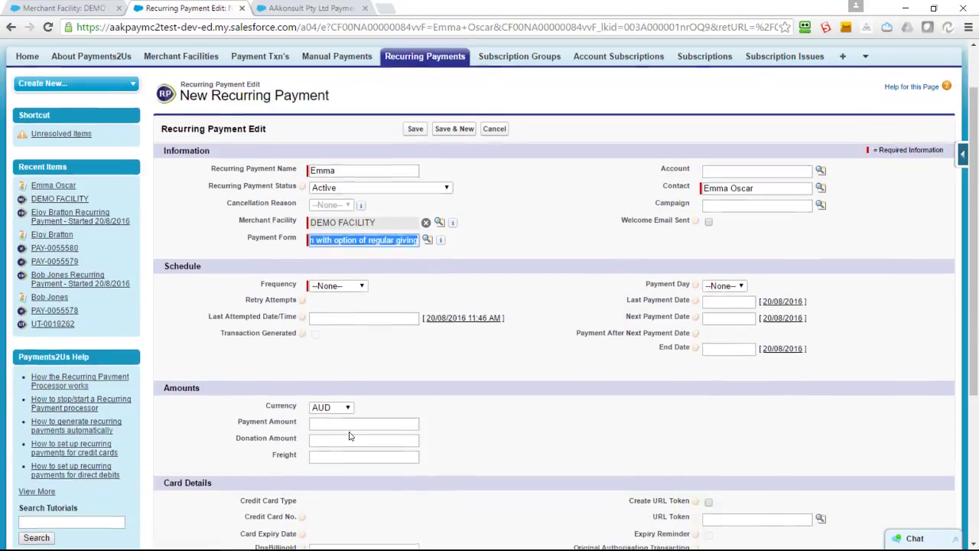
{"action": "left_click", "coordinate": [330, 424]}
{"action": "type", "text": "100"}
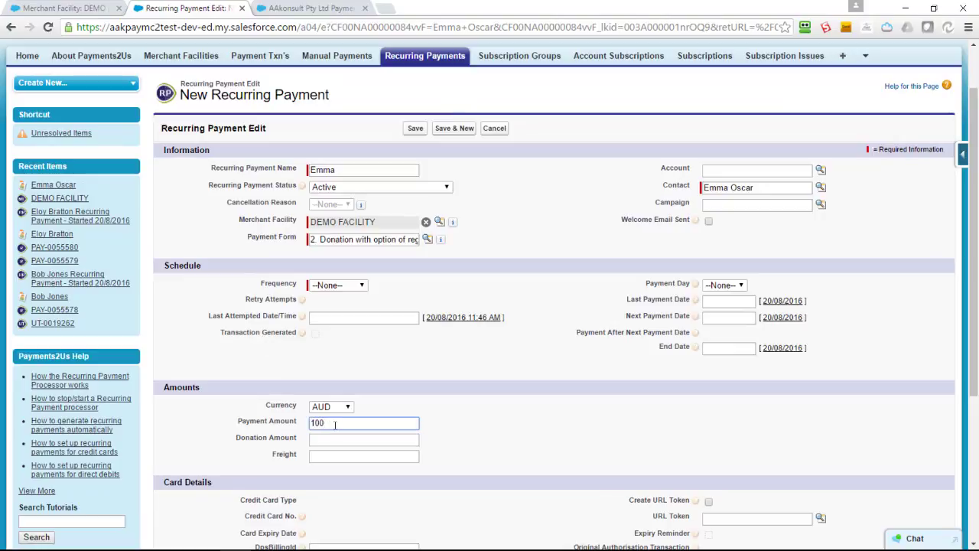
{"action": "left_click", "coordinate": [344, 287]}
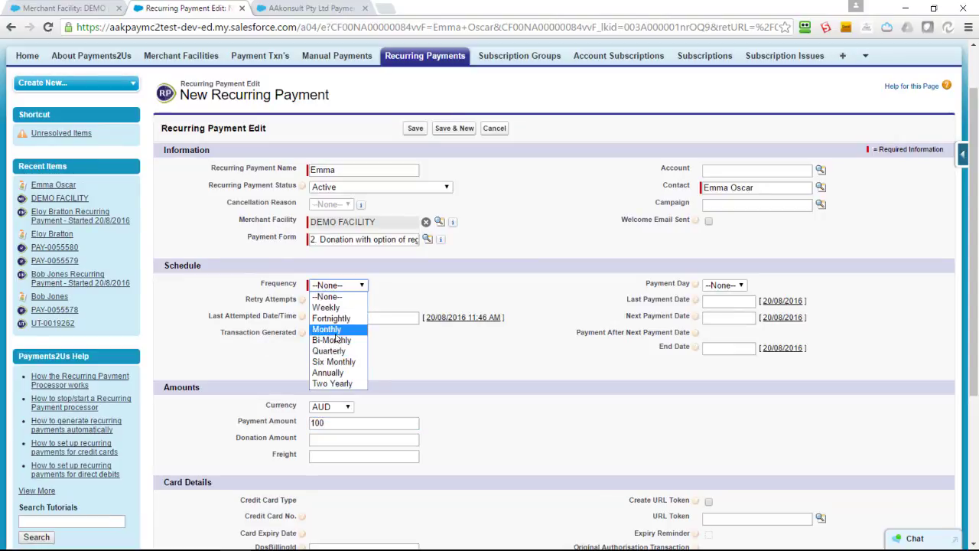
{"action": "left_click", "coordinate": [332, 329]}
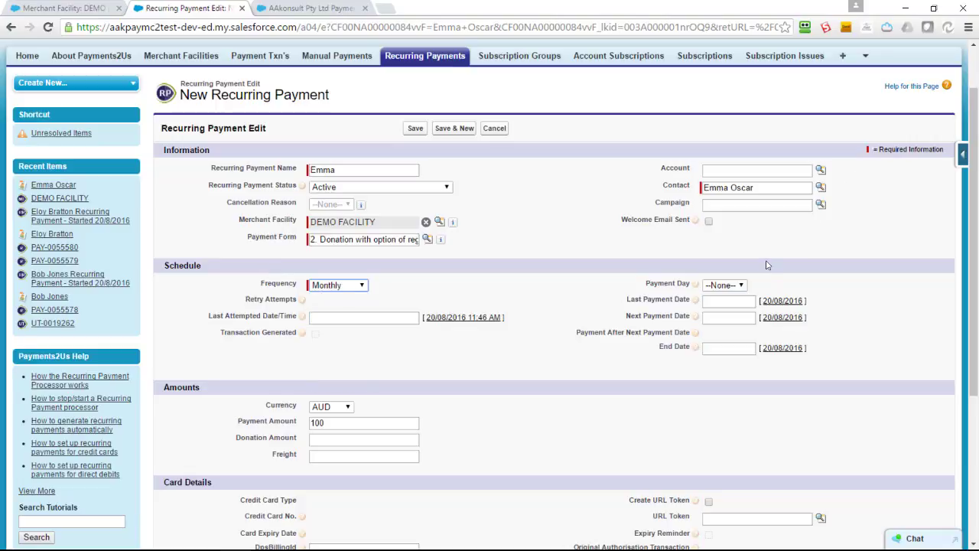
{"action": "left_click", "coordinate": [414, 128]}
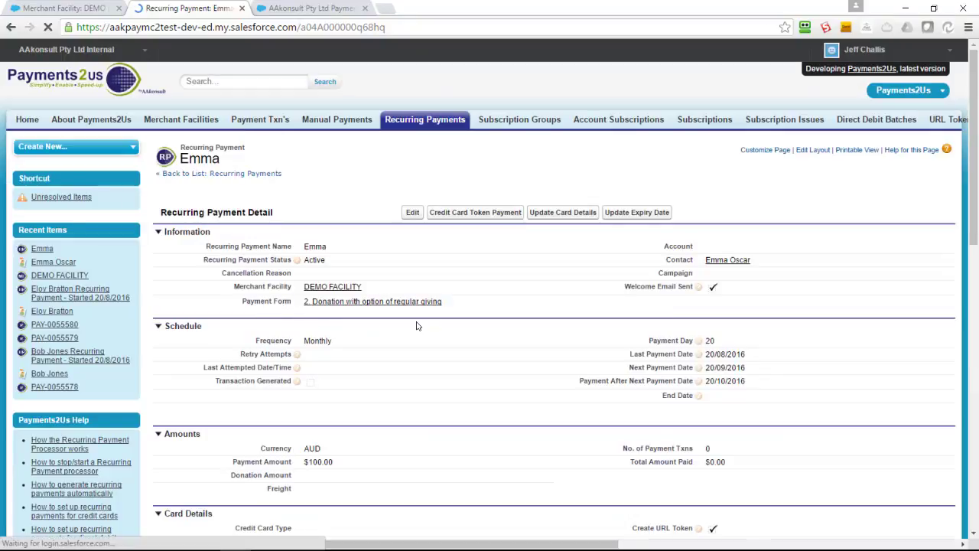
Enter the Visa card number, expiry 04/2019 and the card security code, then confirm.
{"action": "left_click", "coordinate": [541, 214]}
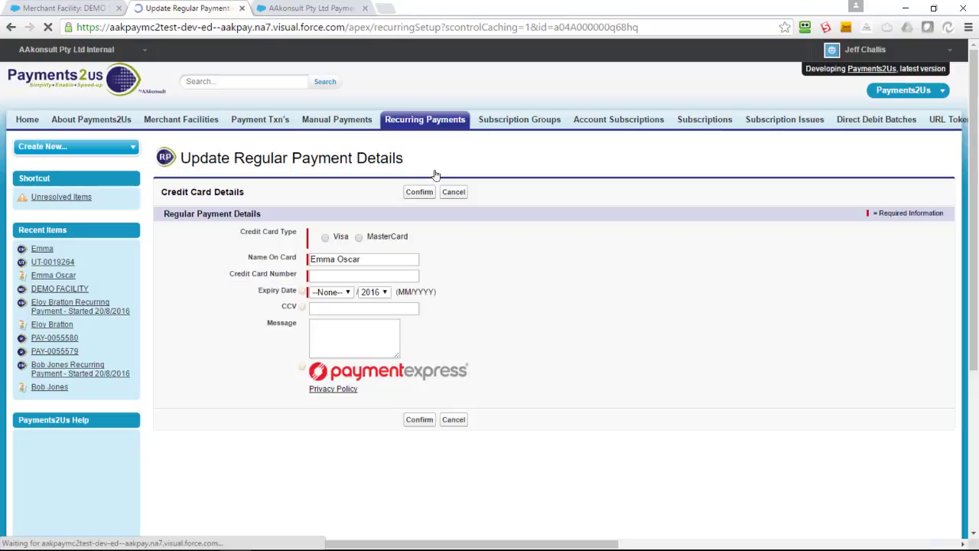
{"action": "left_click", "coordinate": [324, 279]}
{"action": "type", "text": "411"}
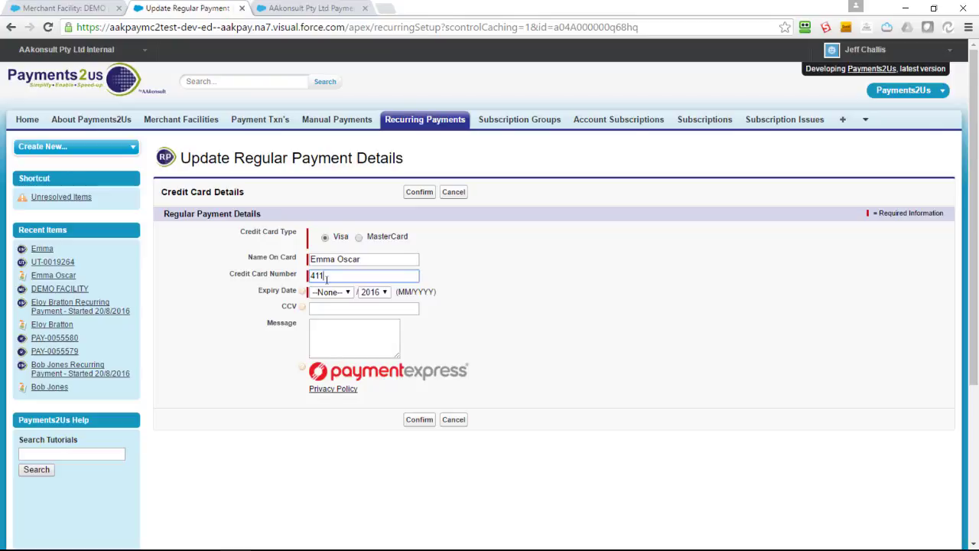
{"action": "type", "text": "1111111111111"}
{"action": "left_click", "coordinate": [329, 293]}
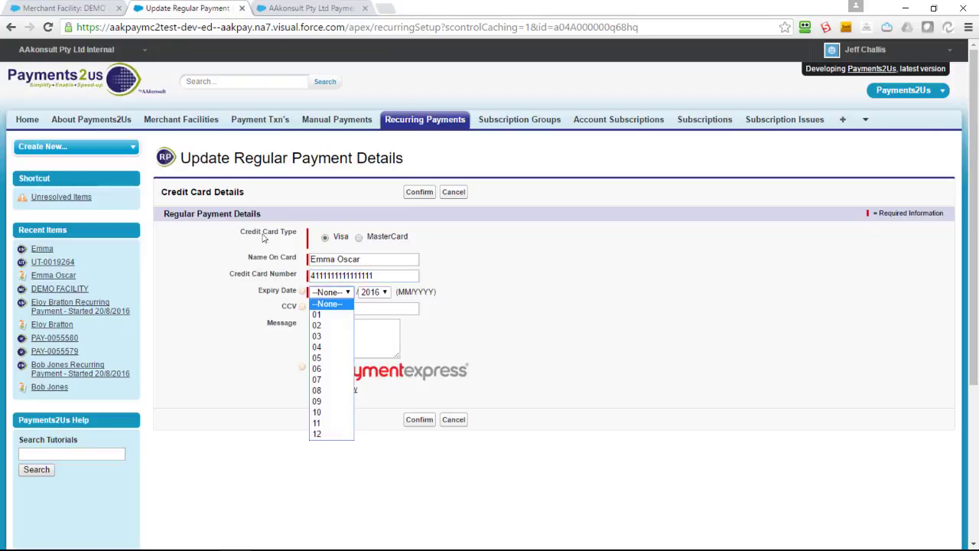
{"action": "left_click", "coordinate": [327, 348]}
{"action": "left_click", "coordinate": [385, 292]}
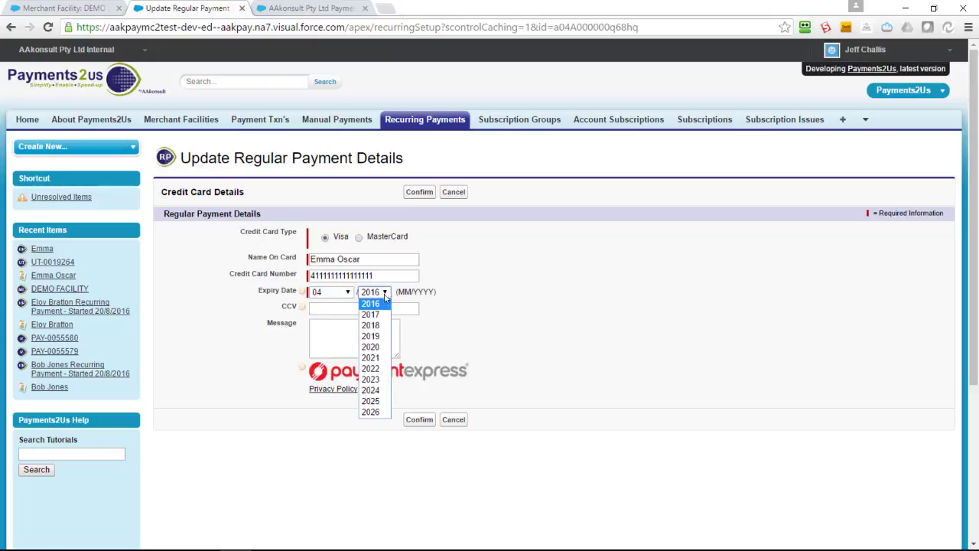
{"action": "left_click", "coordinate": [370, 335]}
{"action": "left_click", "coordinate": [360, 309]}
{"action": "type", "text": "111"}
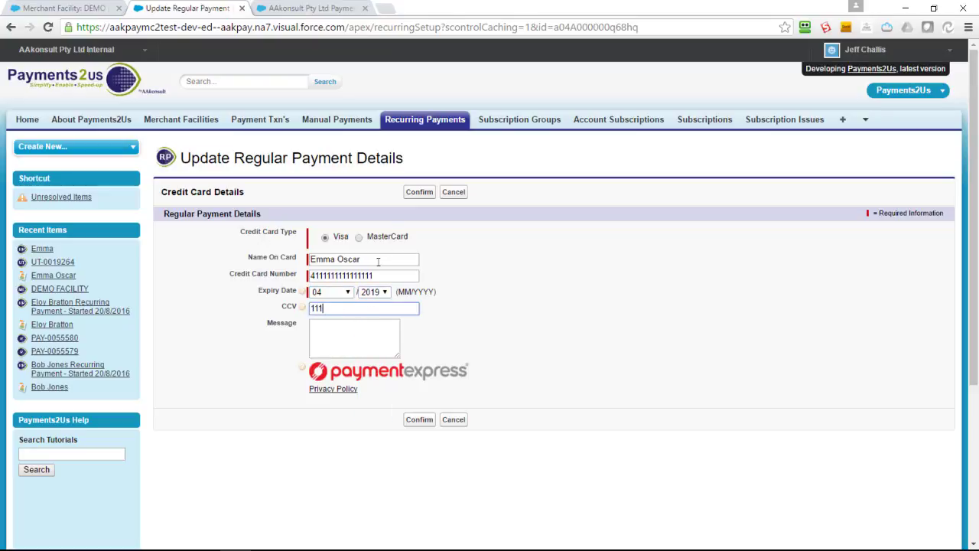
{"action": "left_click", "coordinate": [419, 192]}
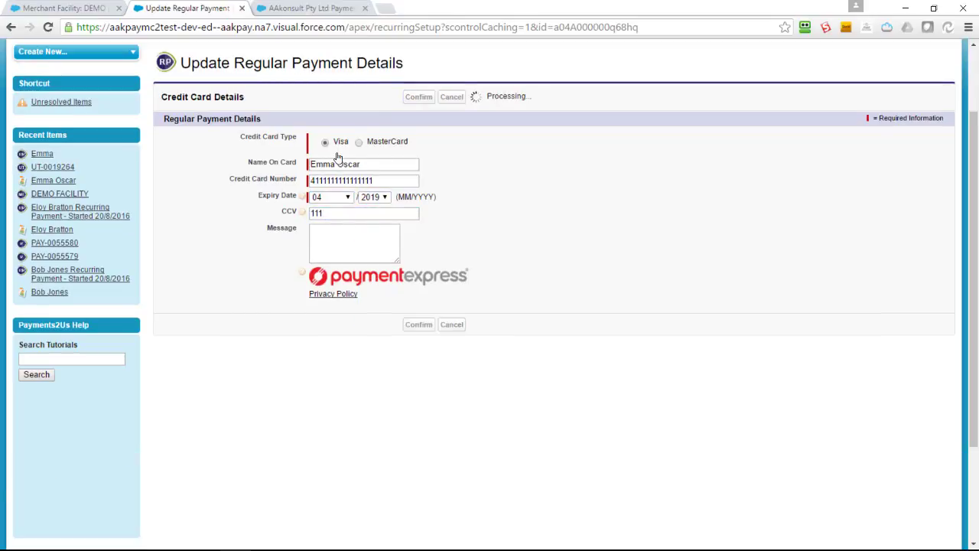